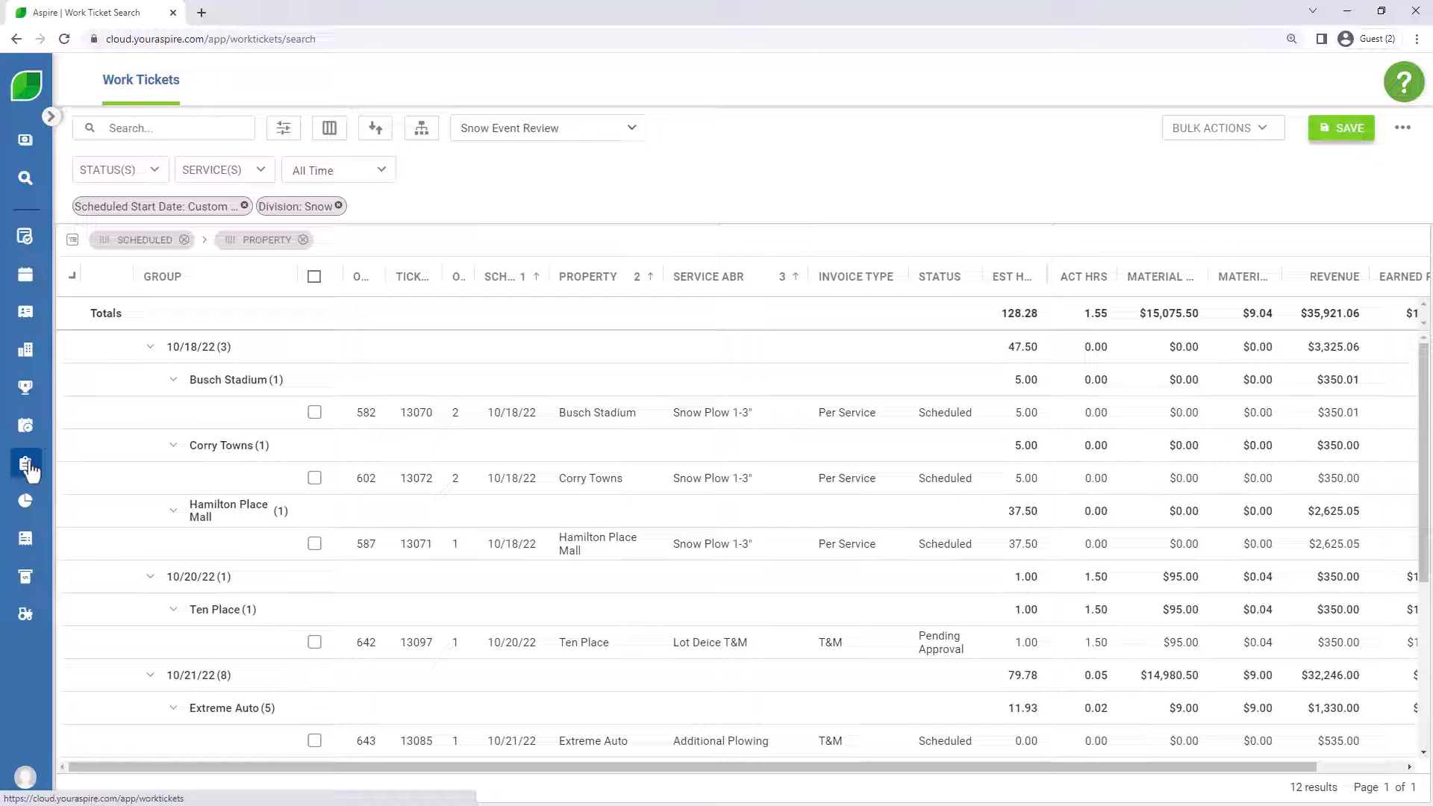
- Review the filter criteria of the Snow Event Review list and its tickets grouped by scheduled date and property
{"action": "left_click", "coordinate": [283, 130]}
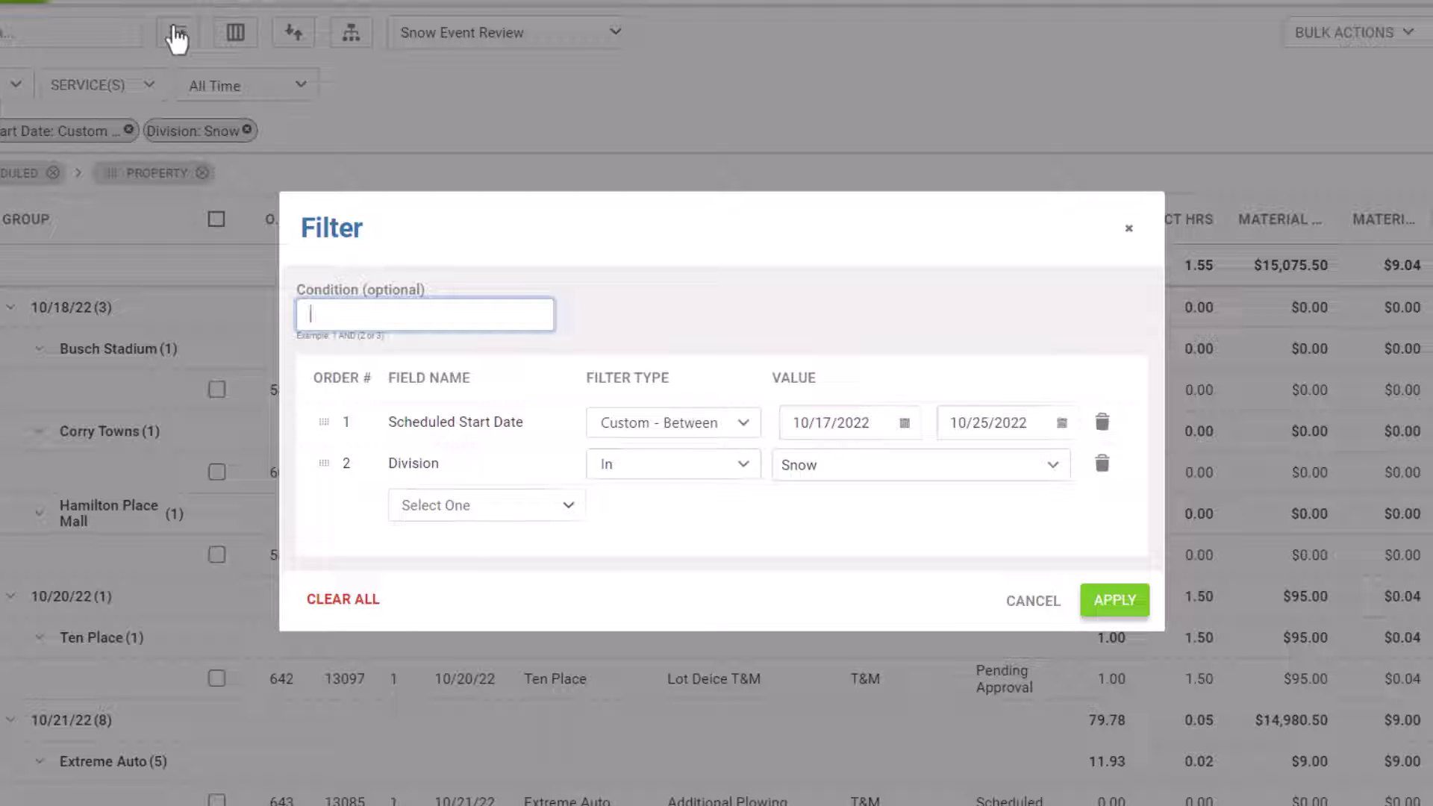
{"action": "left_click", "coordinate": [1024, 614]}
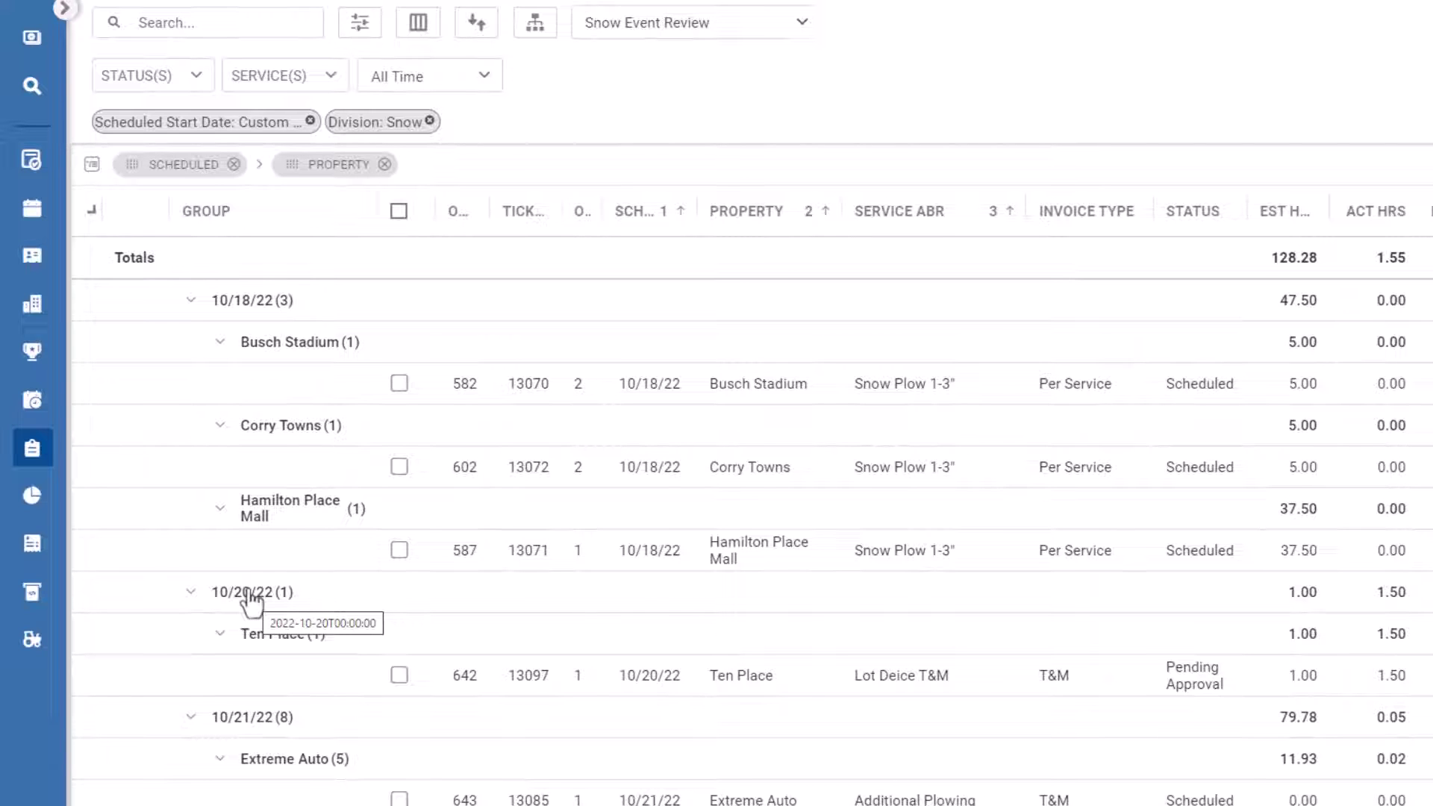
{"action": "scroll", "coordinate": [250, 600], "scroll_direction": "down", "scroll_amount": 5}
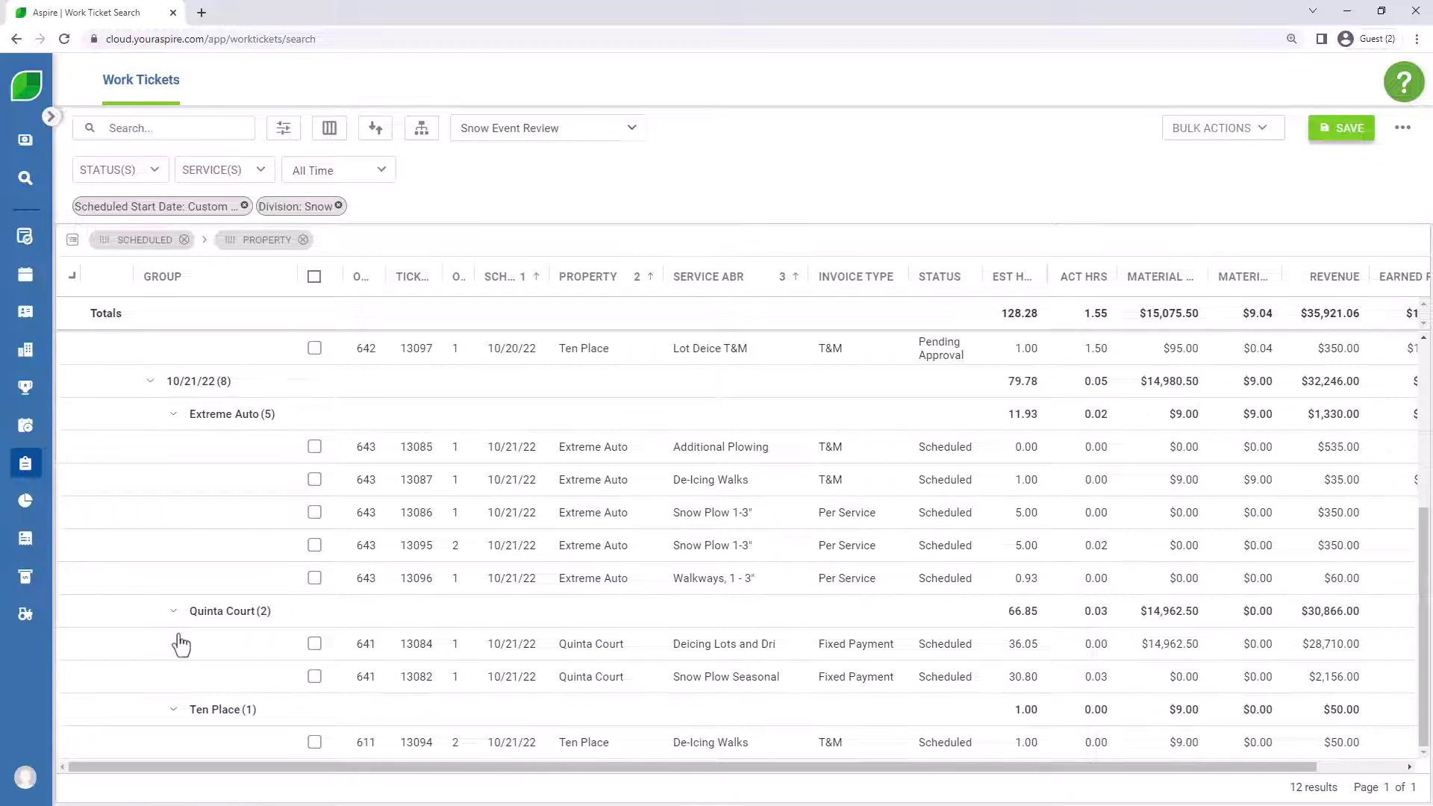
{"action": "scroll", "coordinate": [181, 643], "scroll_direction": "up", "scroll_amount": 4}
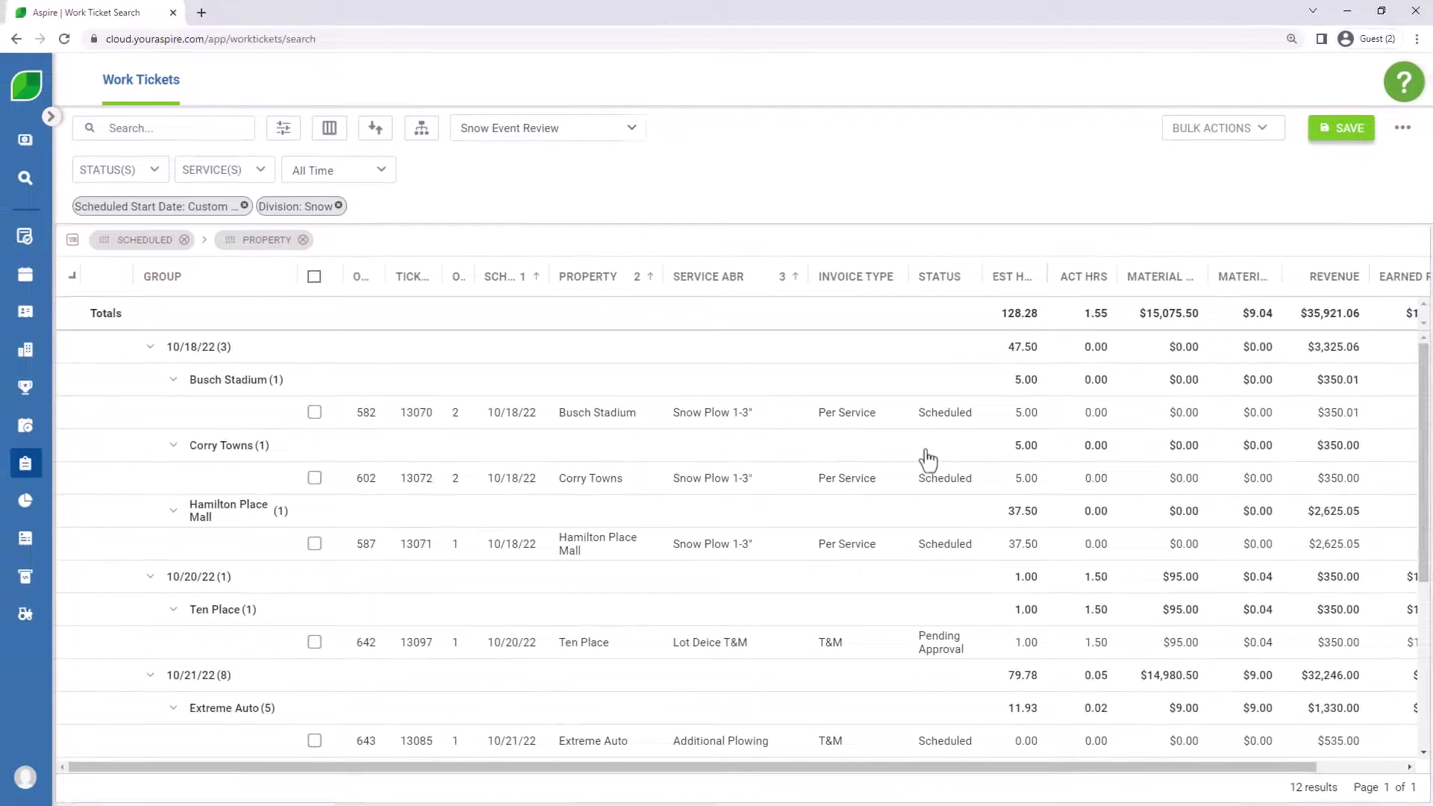
{"action": "scroll", "coordinate": [928, 459], "scroll_direction": "down", "scroll_amount": 3}
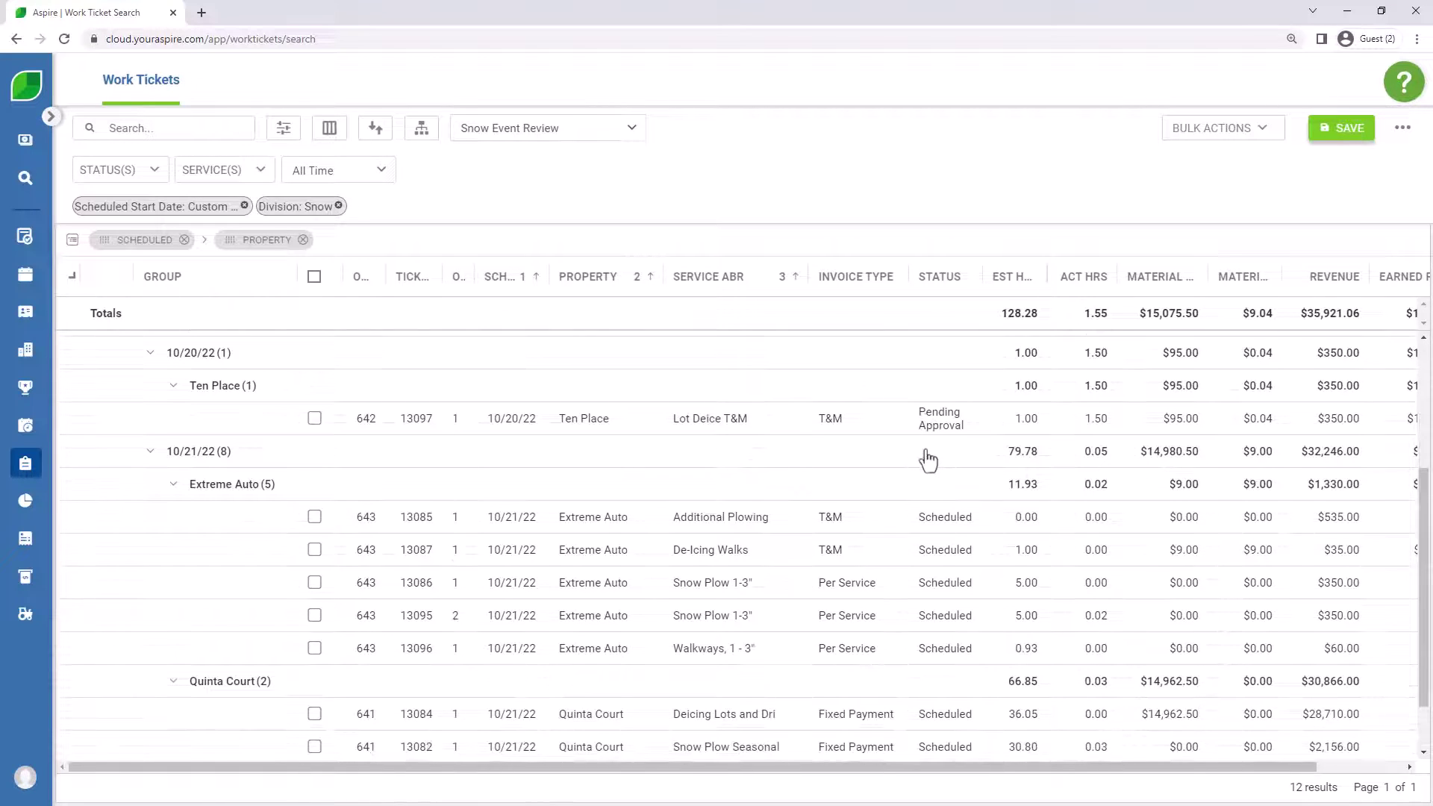
{"action": "scroll", "coordinate": [928, 459], "scroll_direction": "down", "scroll_amount": 1}
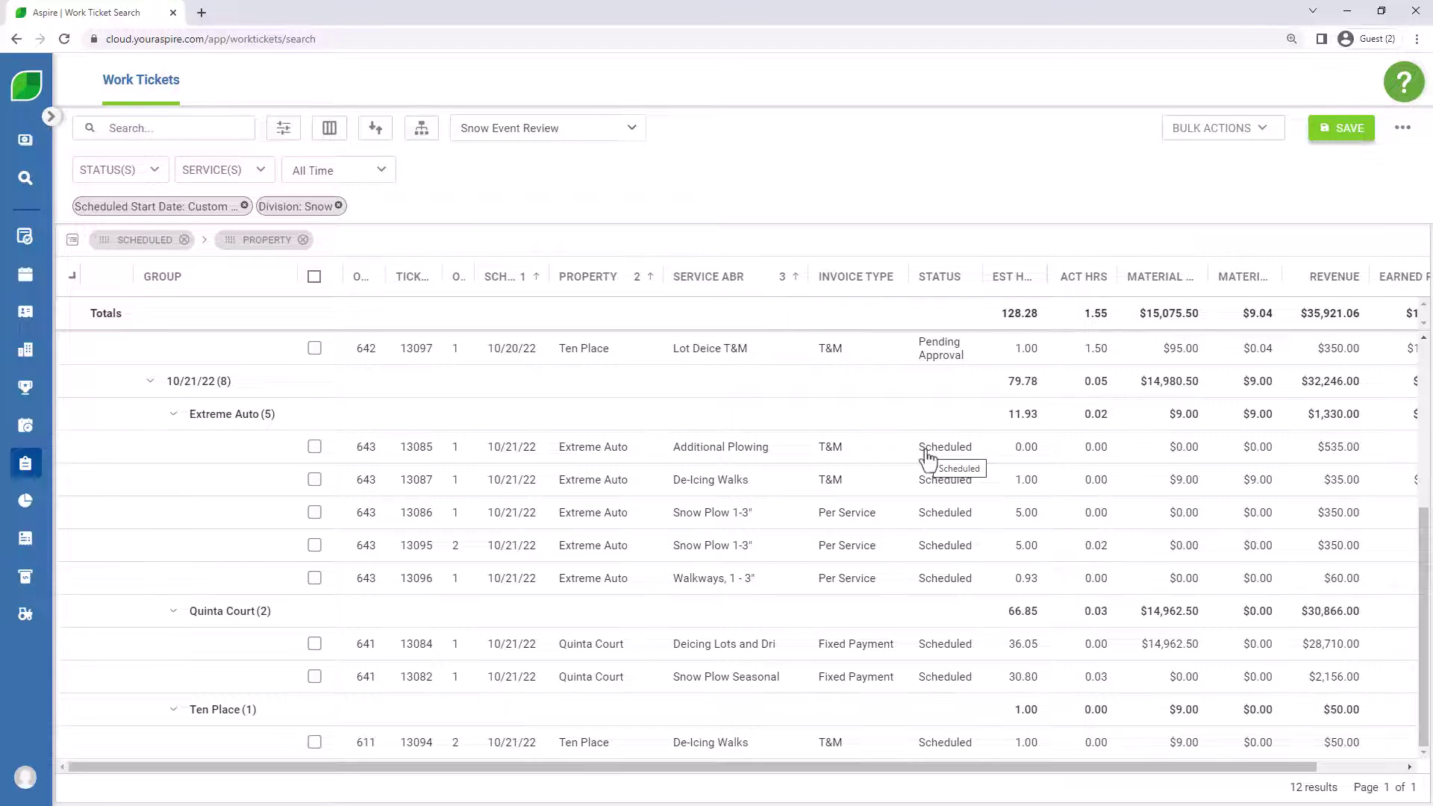
{"action": "scroll", "coordinate": [928, 459], "scroll_direction": "up", "scroll_amount": 4}
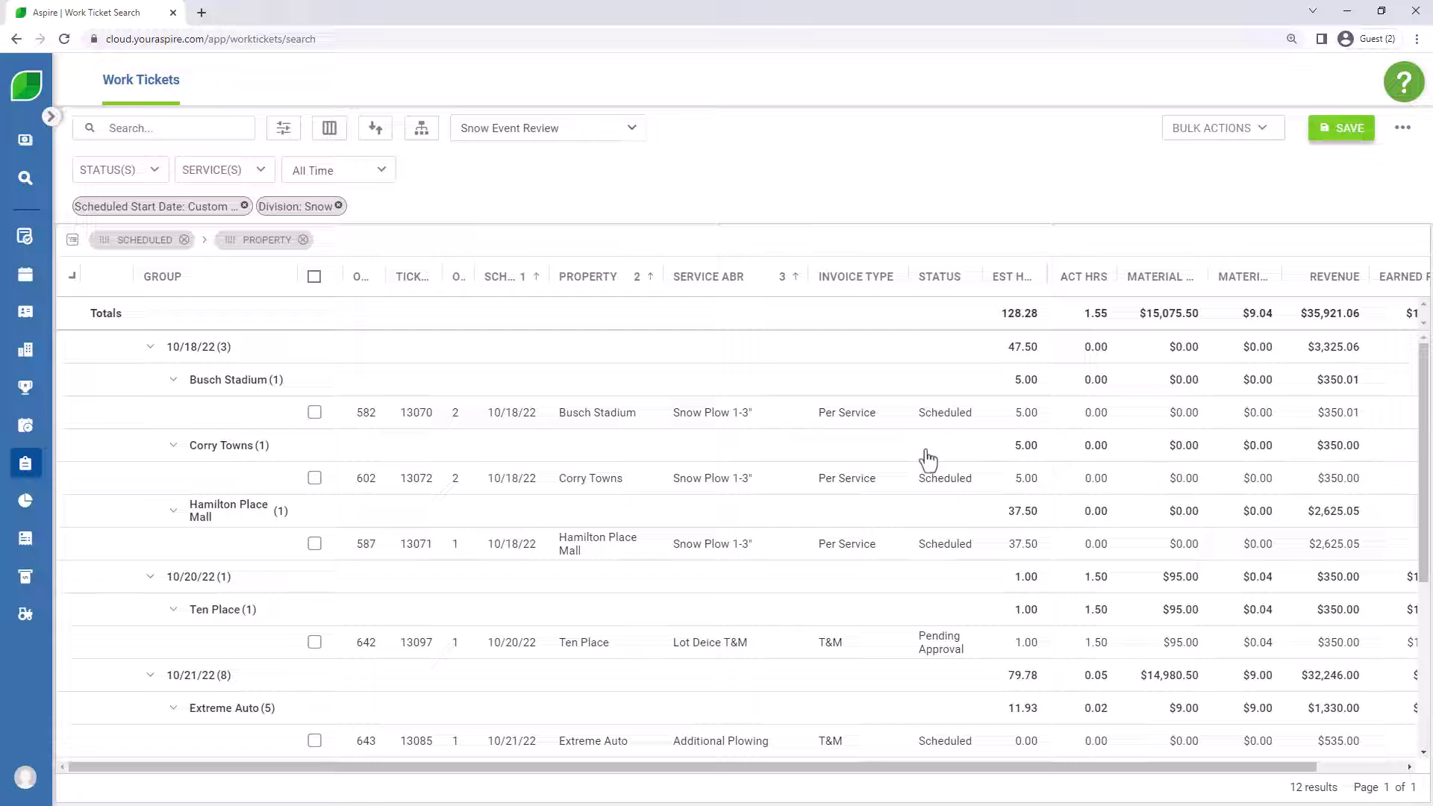
{"action": "scroll", "coordinate": [928, 459], "scroll_direction": "down", "scroll_amount": 3}
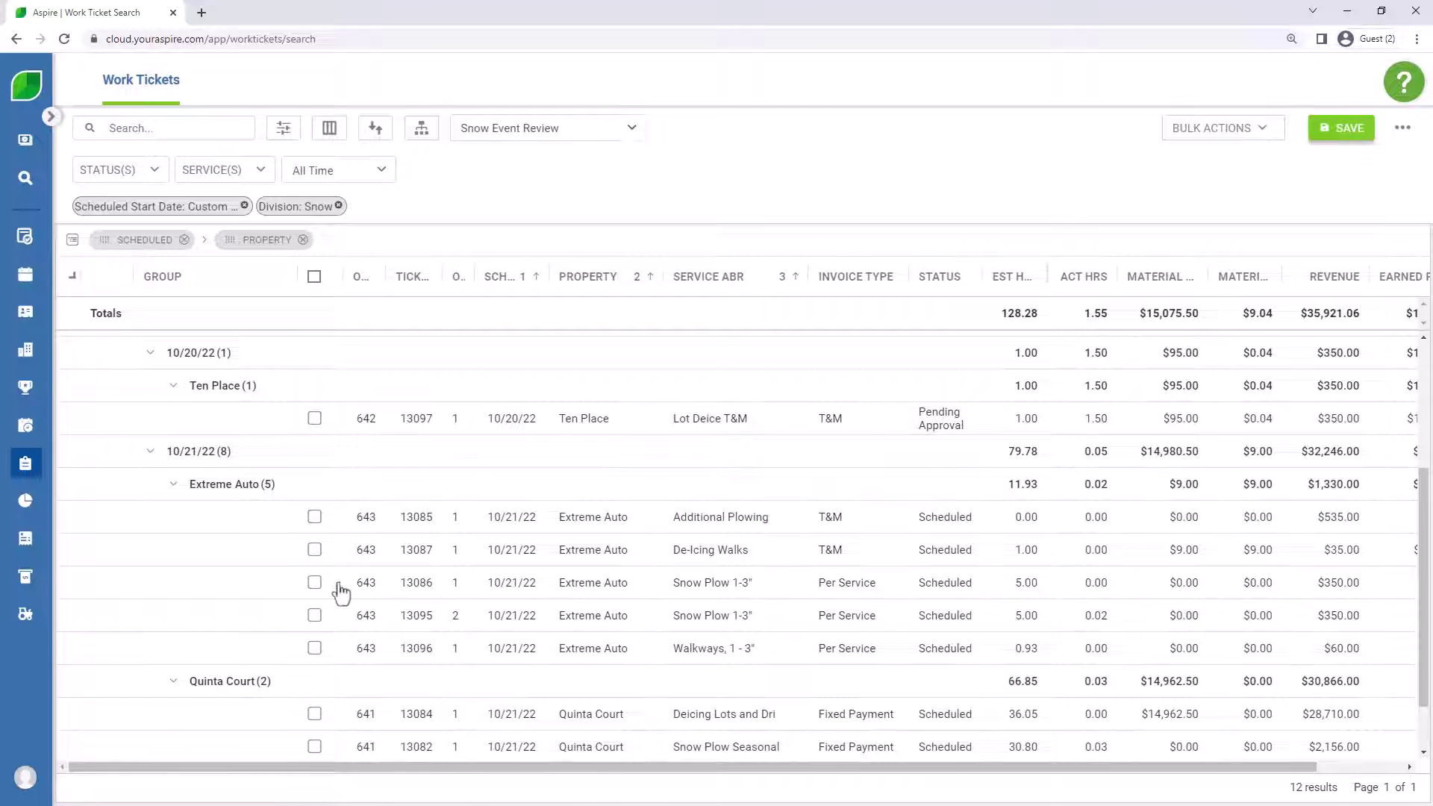
{"action": "left_click", "coordinate": [314, 582]}
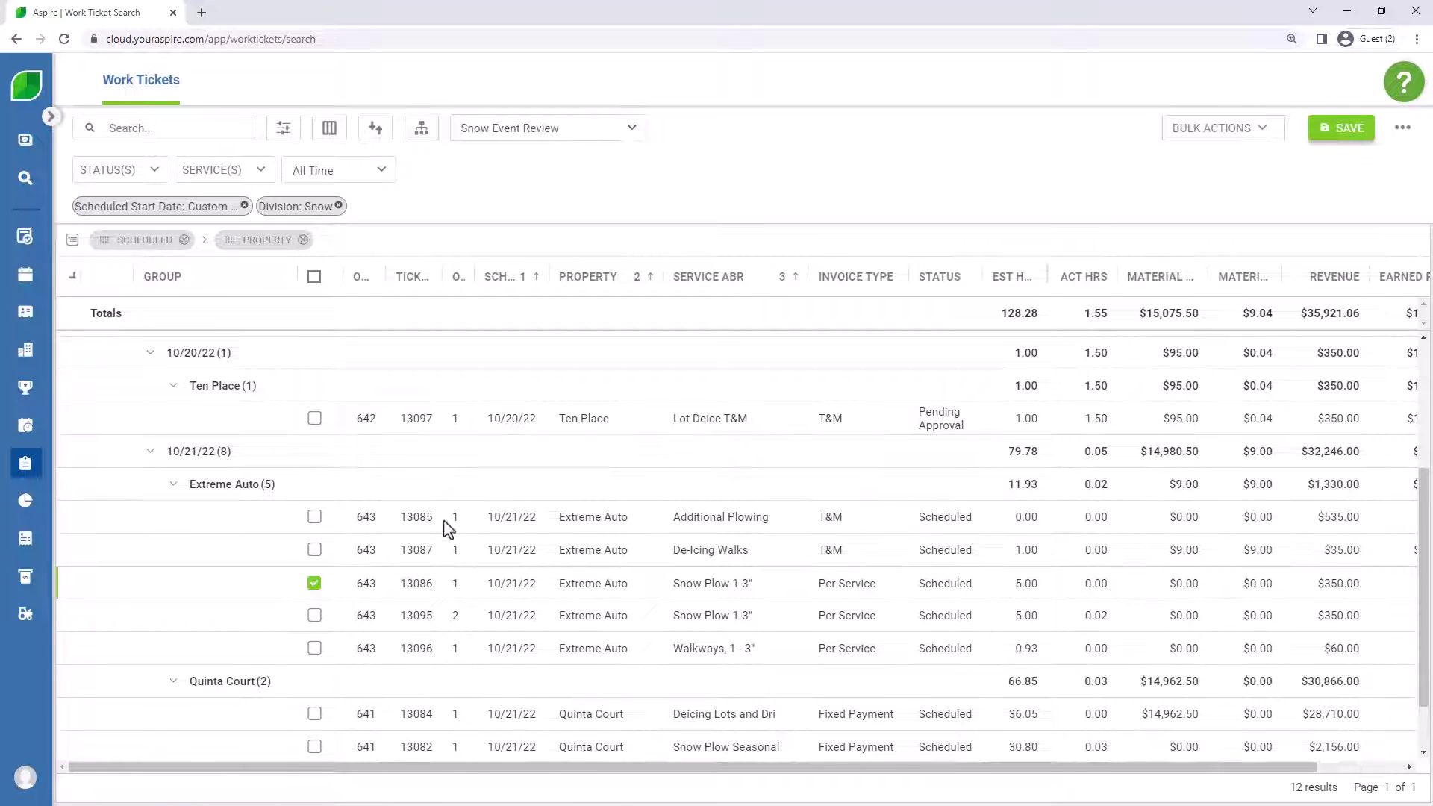
{"action": "left_click", "coordinate": [1263, 140]}
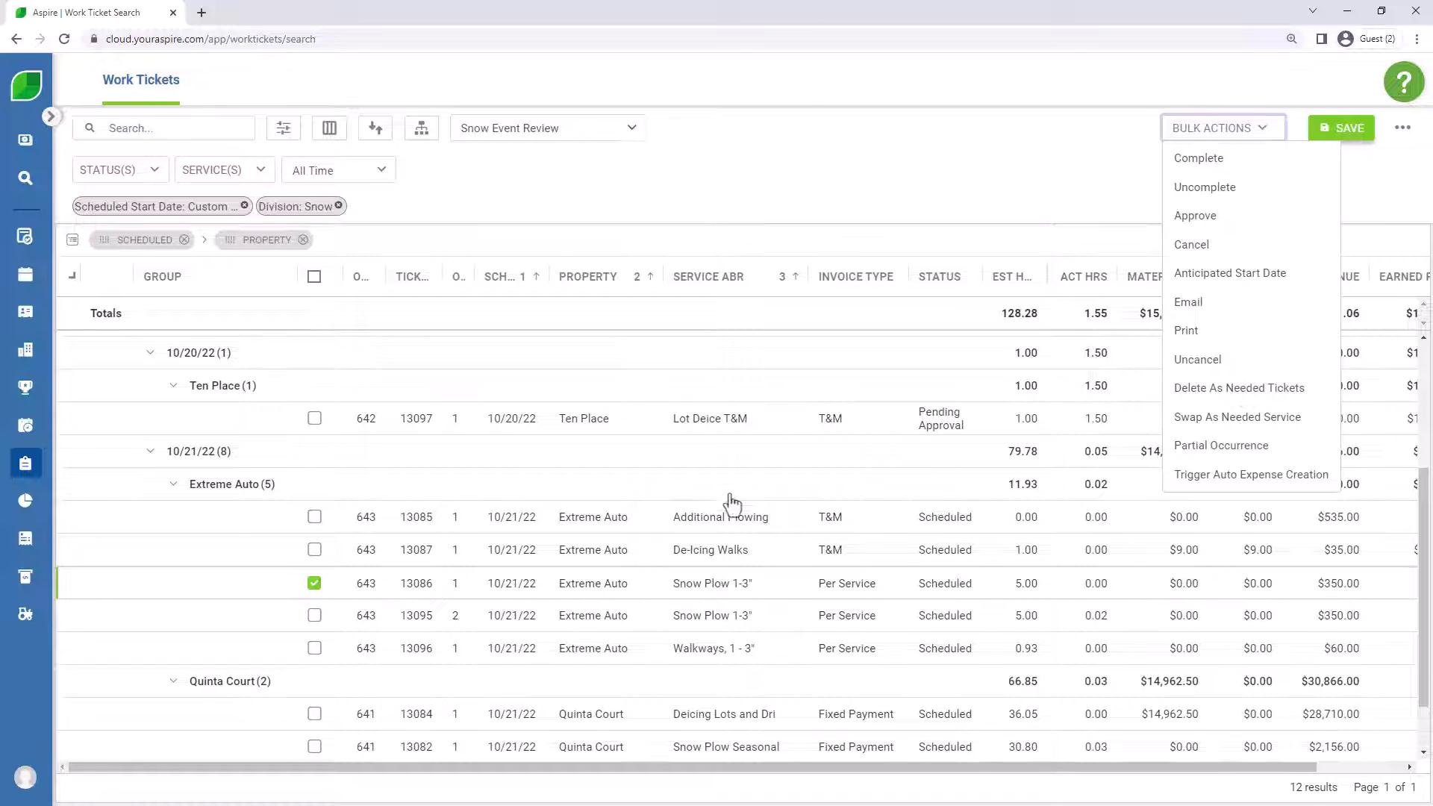
{"action": "left_click", "coordinate": [314, 583]}
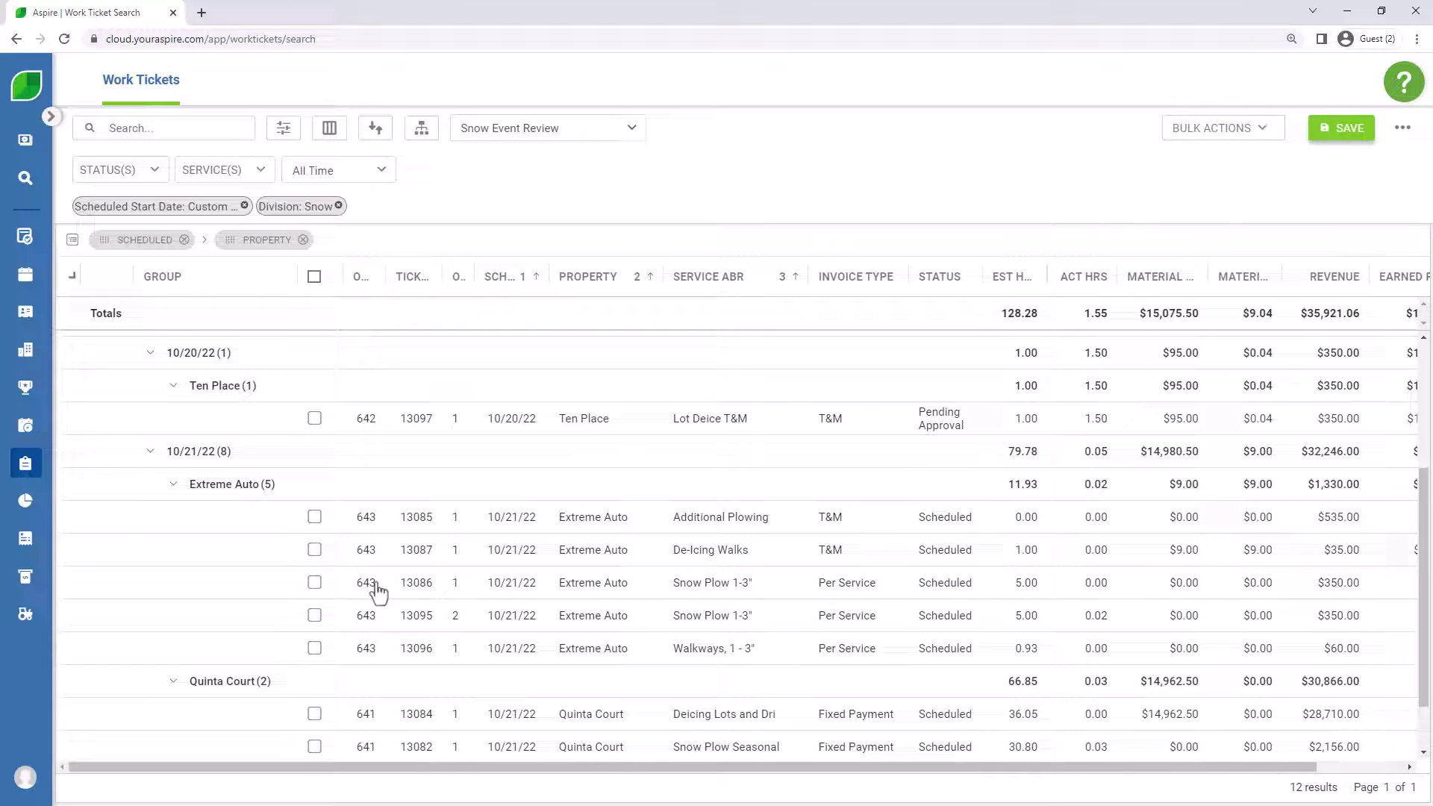
- Swap the labor costs of Extreme Auto work ticket 13086 to ticket 13103 and save the swap
{"action": "left_click", "coordinate": [468, 590]}
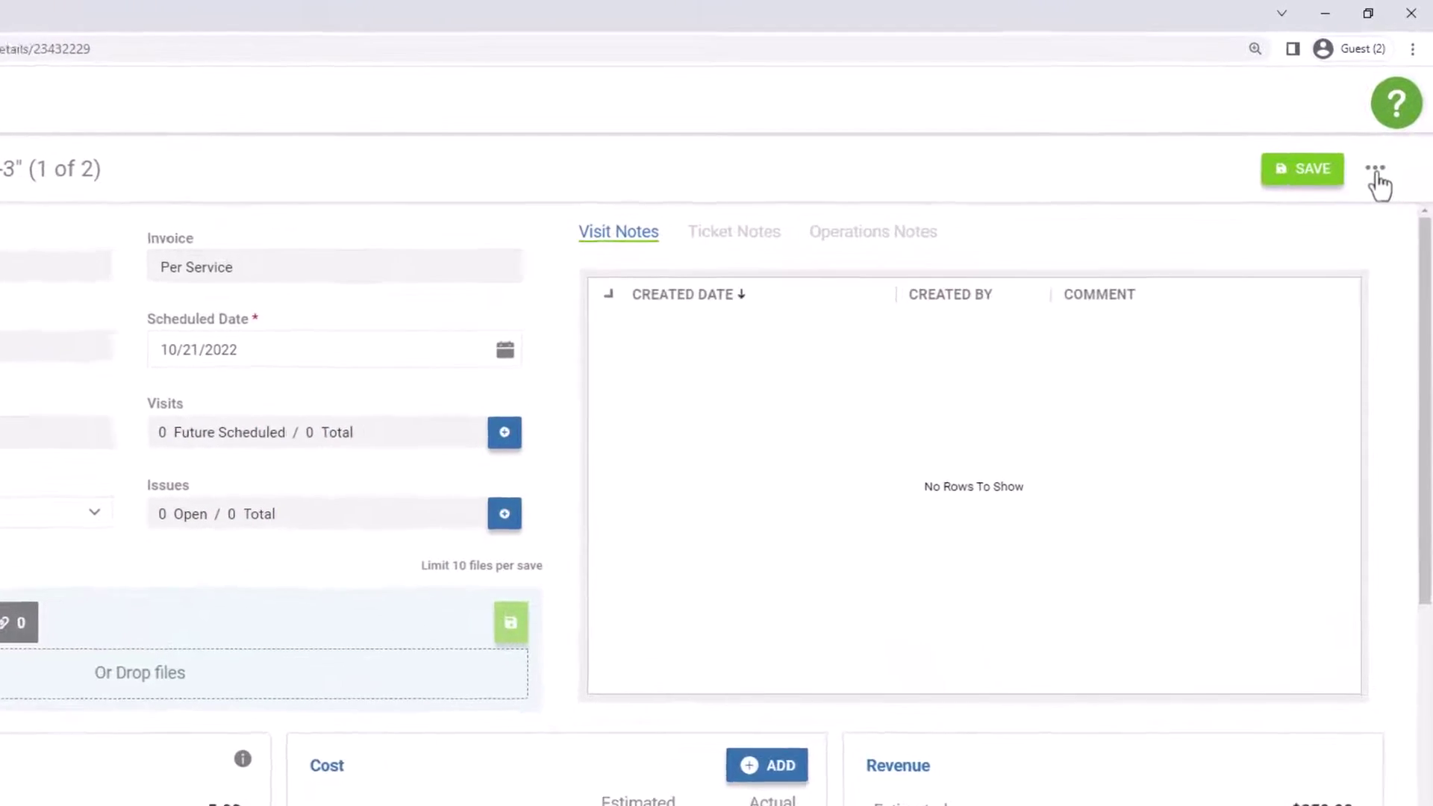
{"action": "left_click", "coordinate": [1376, 170]}
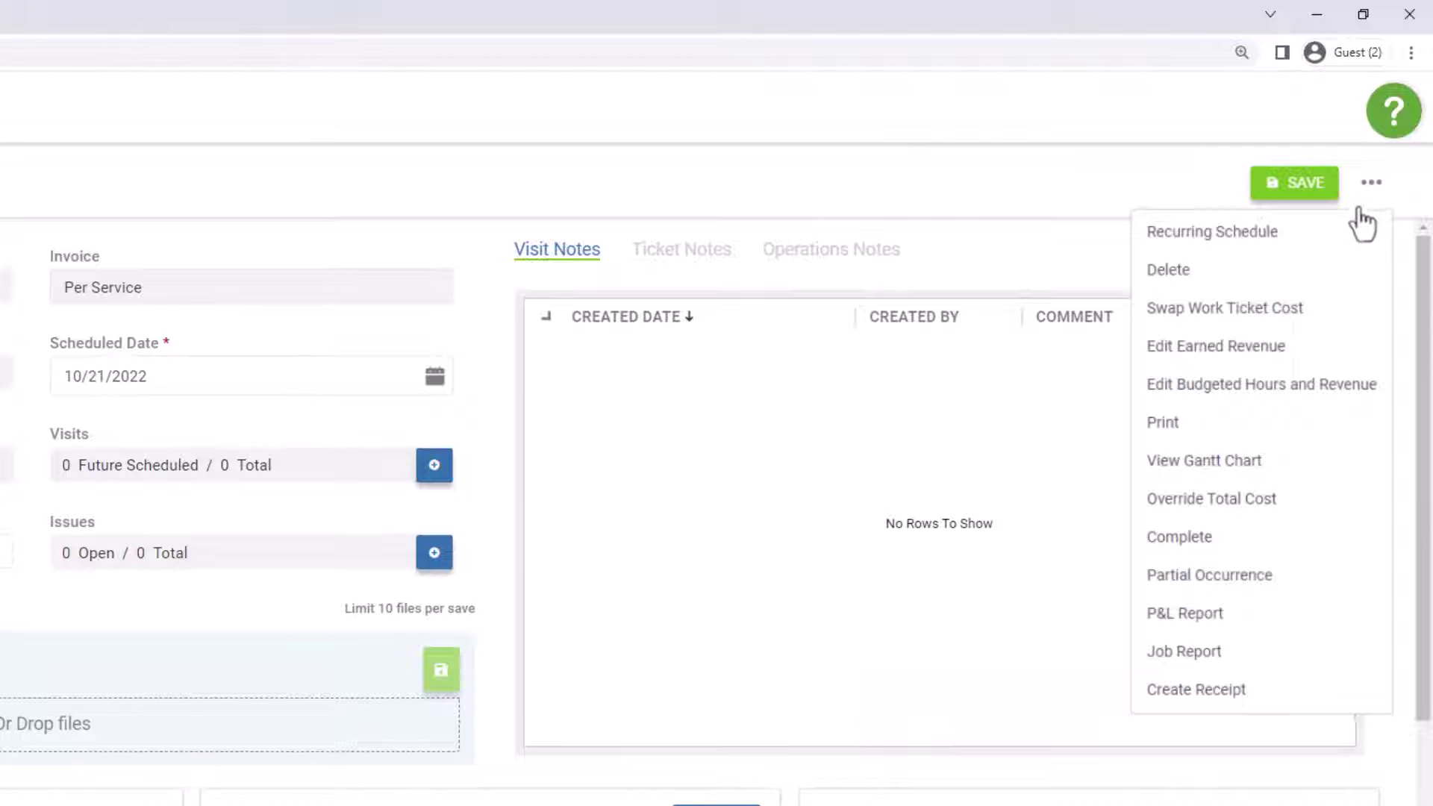
{"action": "left_click", "coordinate": [1325, 321]}
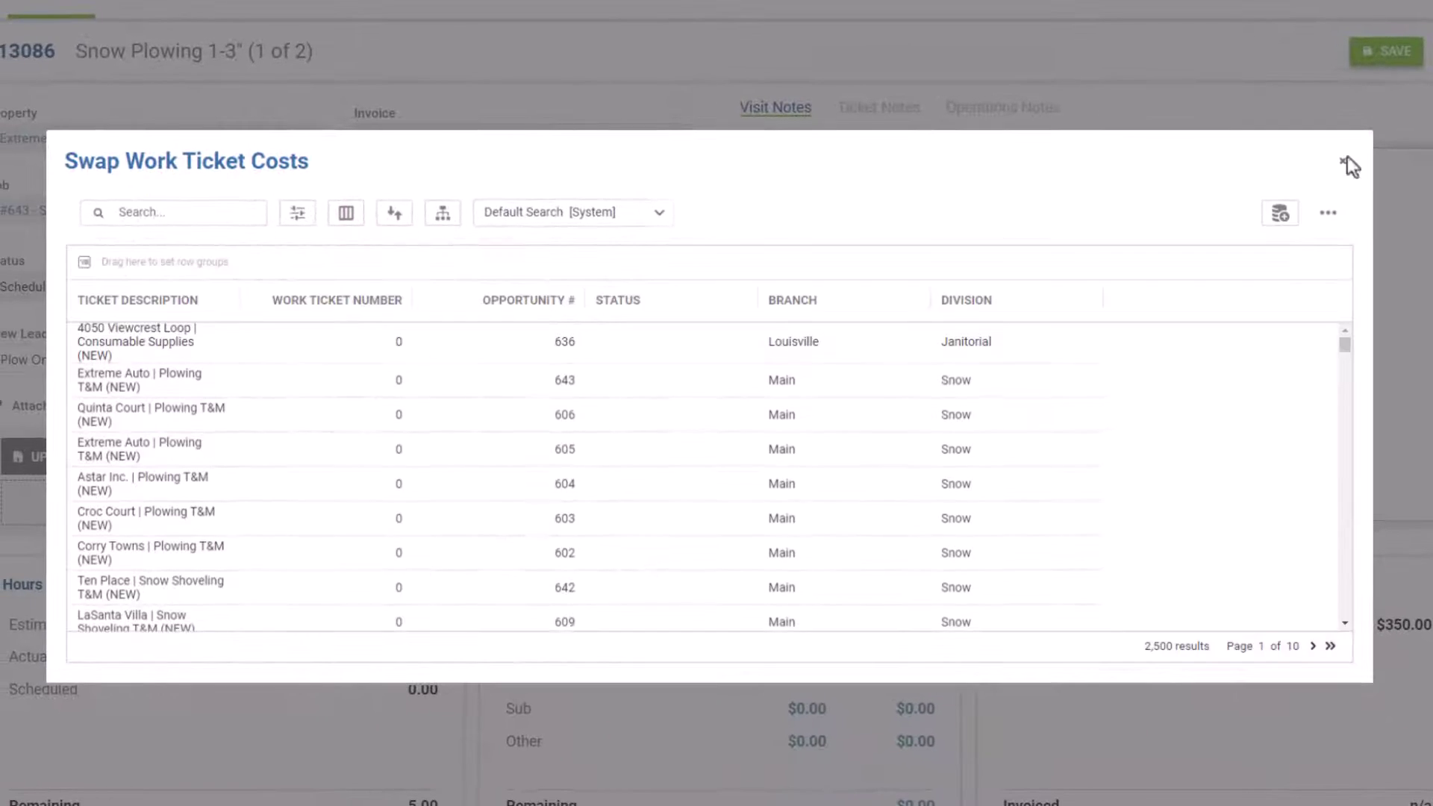
{"action": "left_click", "coordinate": [176, 214]}
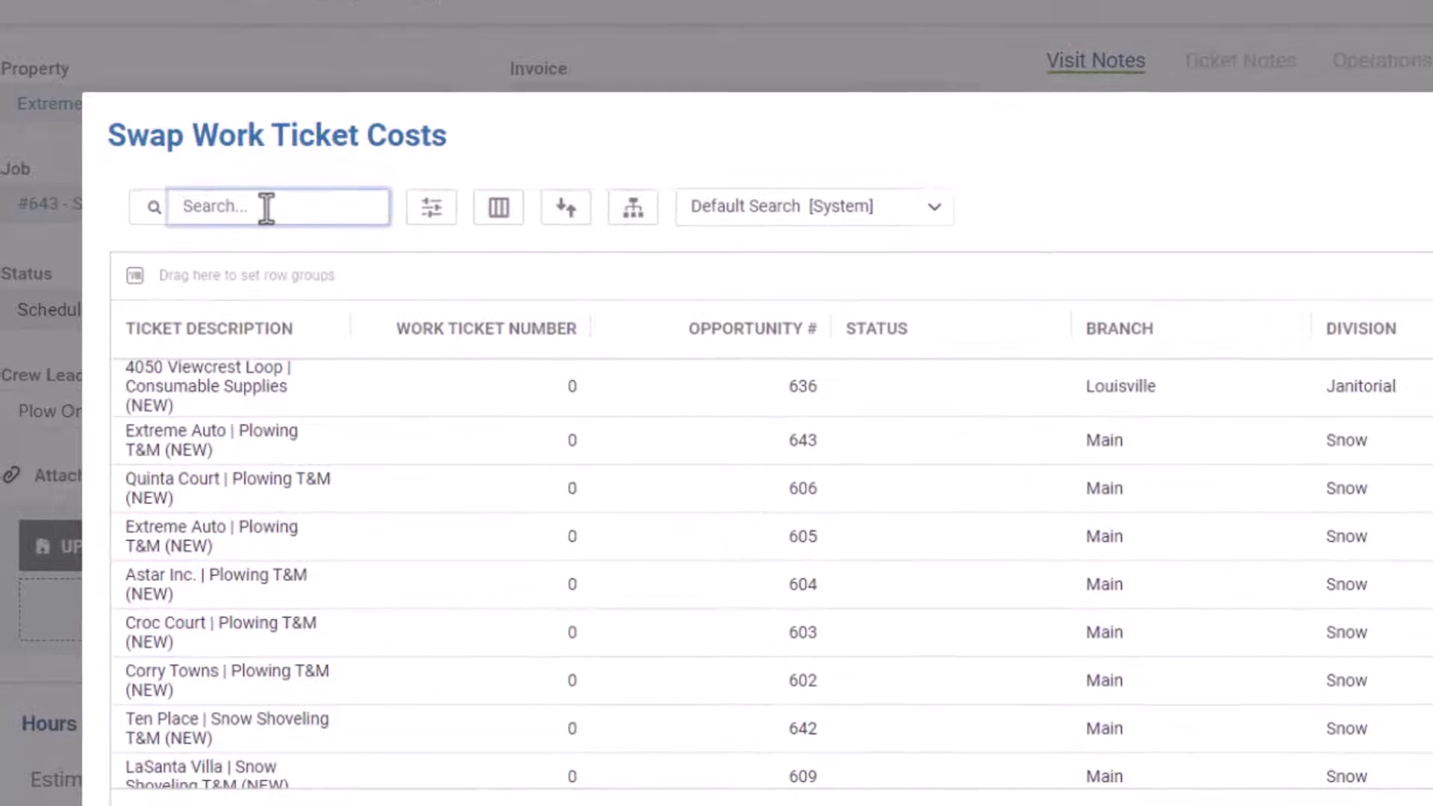
{"action": "type", "text": "t 13103"}
{"action": "key", "text": "Return"}
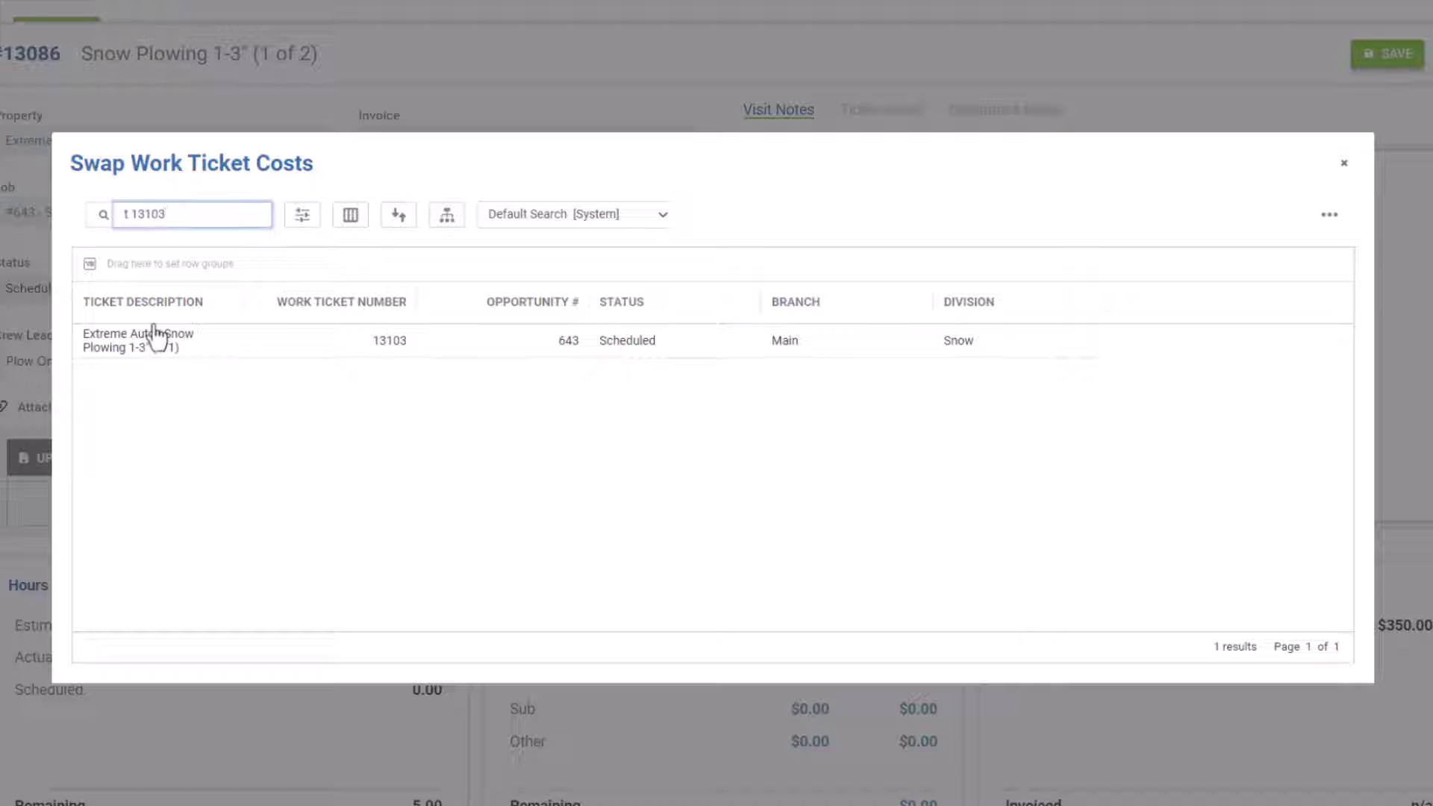
{"action": "left_click", "coordinate": [331, 351]}
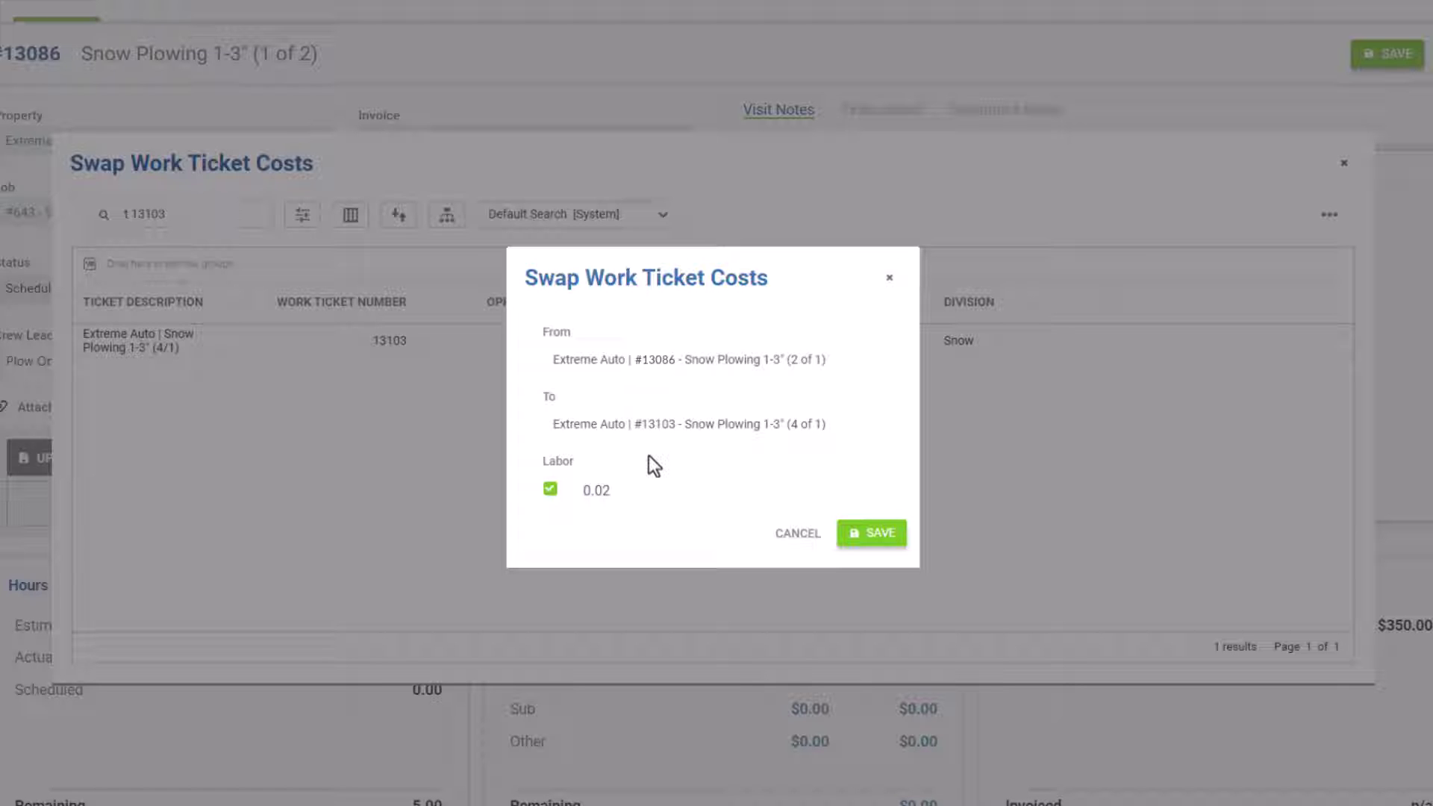
{"action": "left_click", "coordinate": [870, 542]}
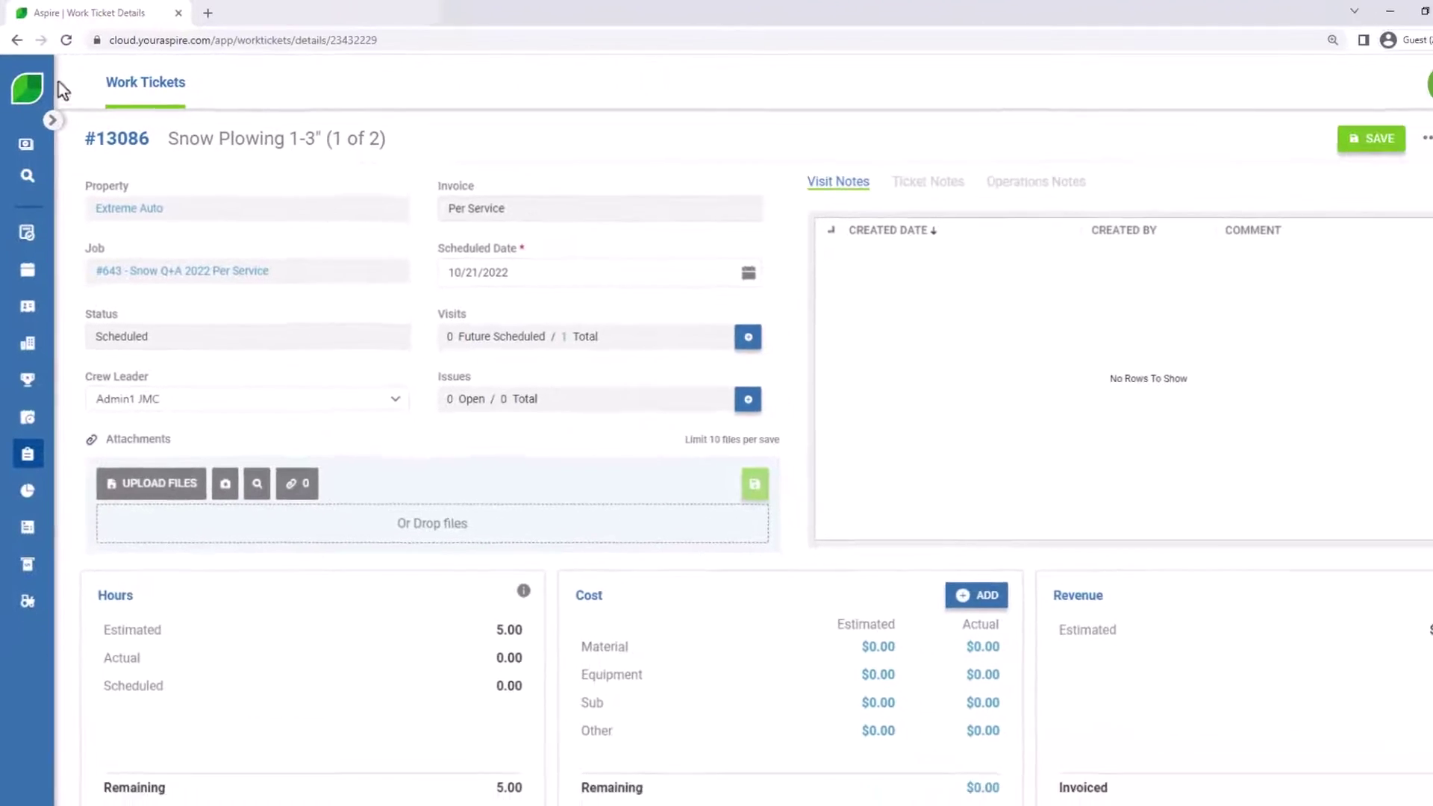
- Return to the work ticket list and delete Extreme Auto's as-needed ticket 13086
{"action": "left_click", "coordinate": [16, 39]}
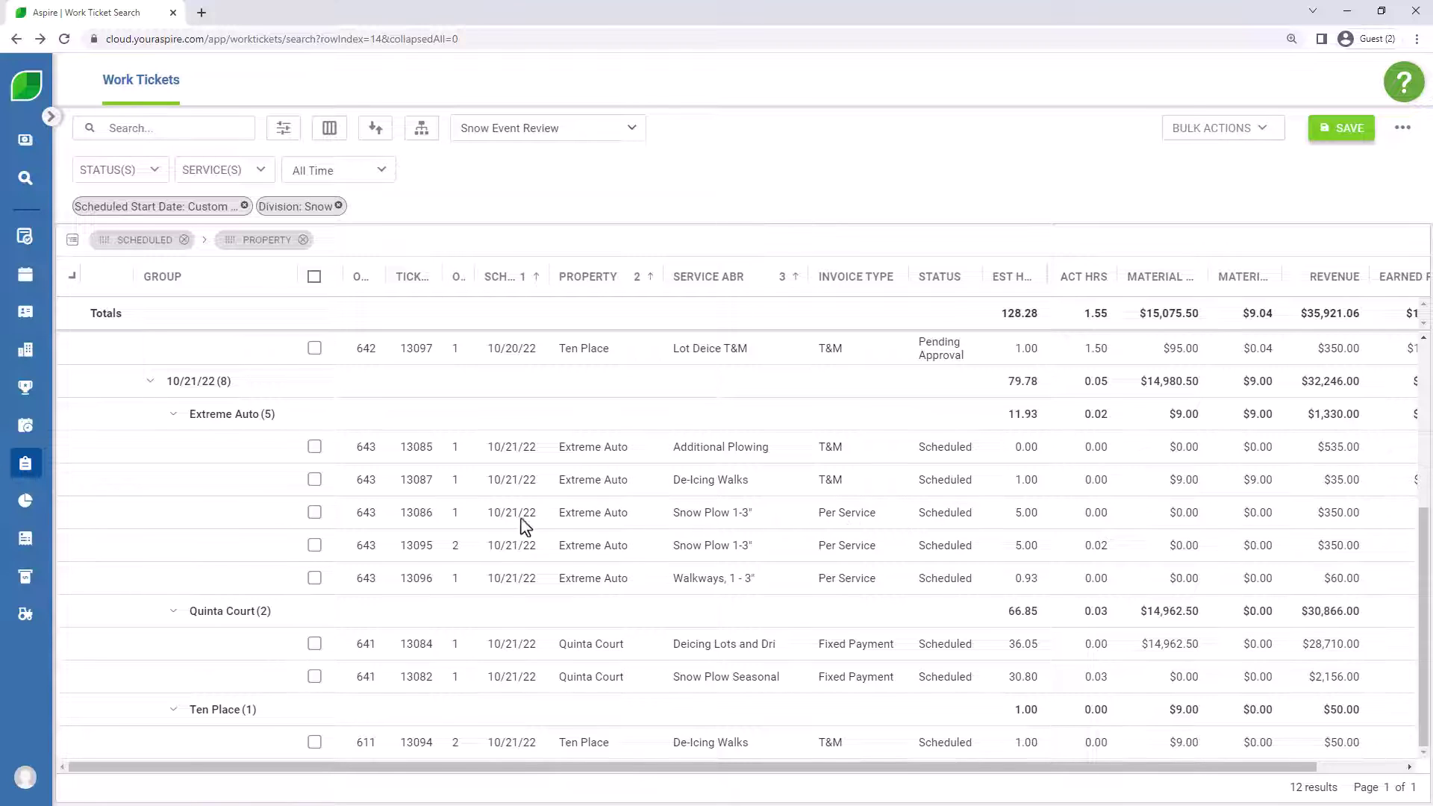
{"action": "left_click", "coordinate": [314, 513]}
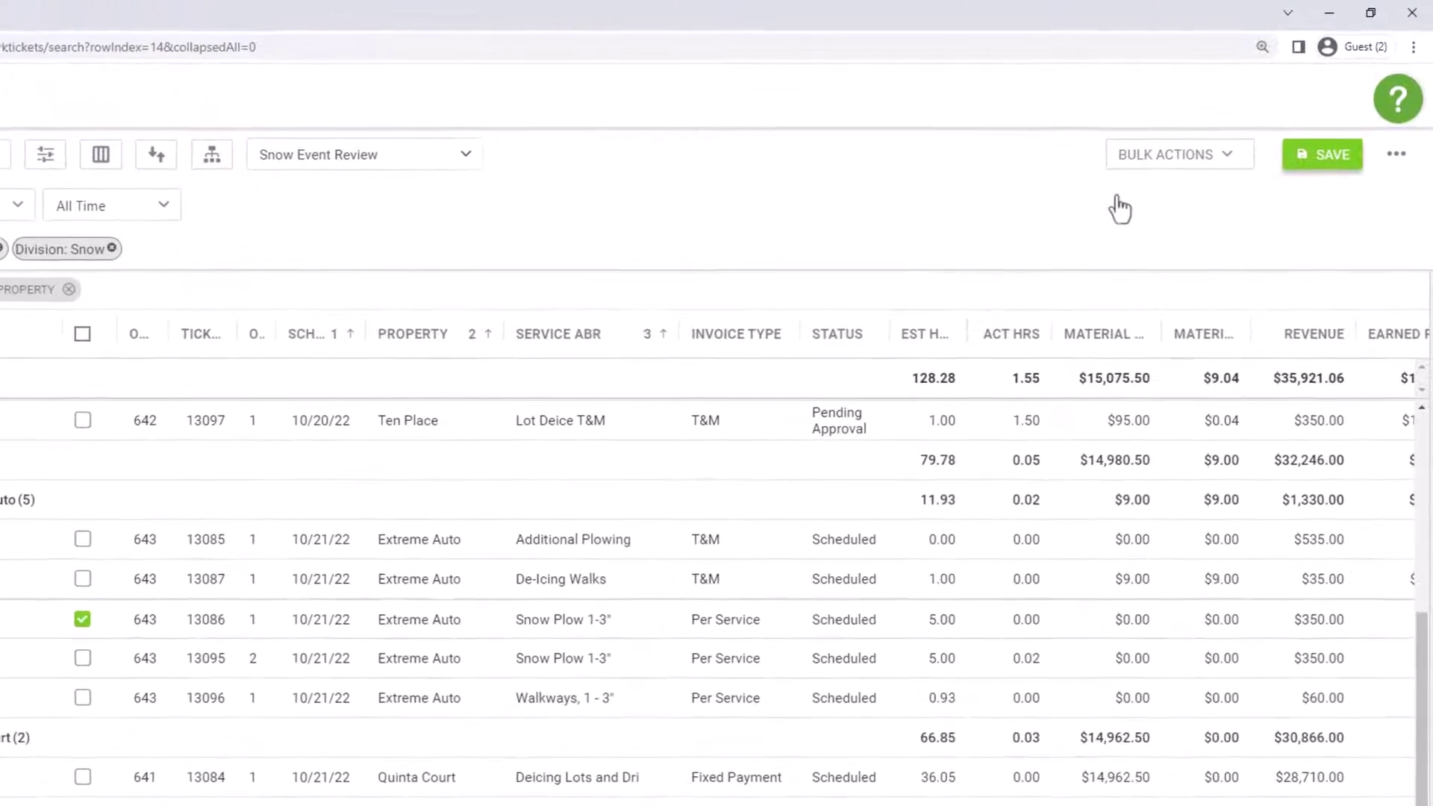
{"action": "left_click", "coordinate": [1224, 156]}
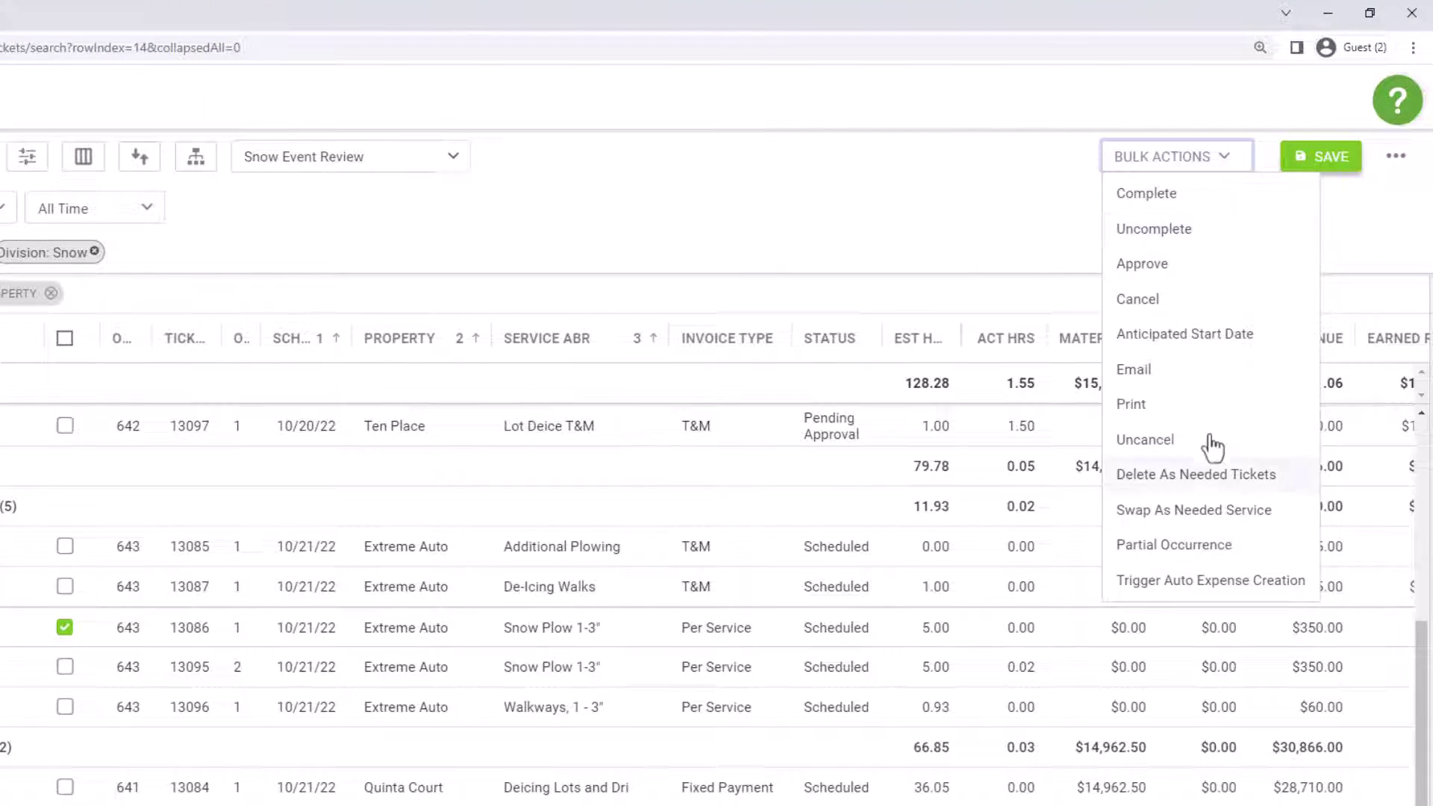
{"action": "left_click", "coordinate": [1201, 483]}
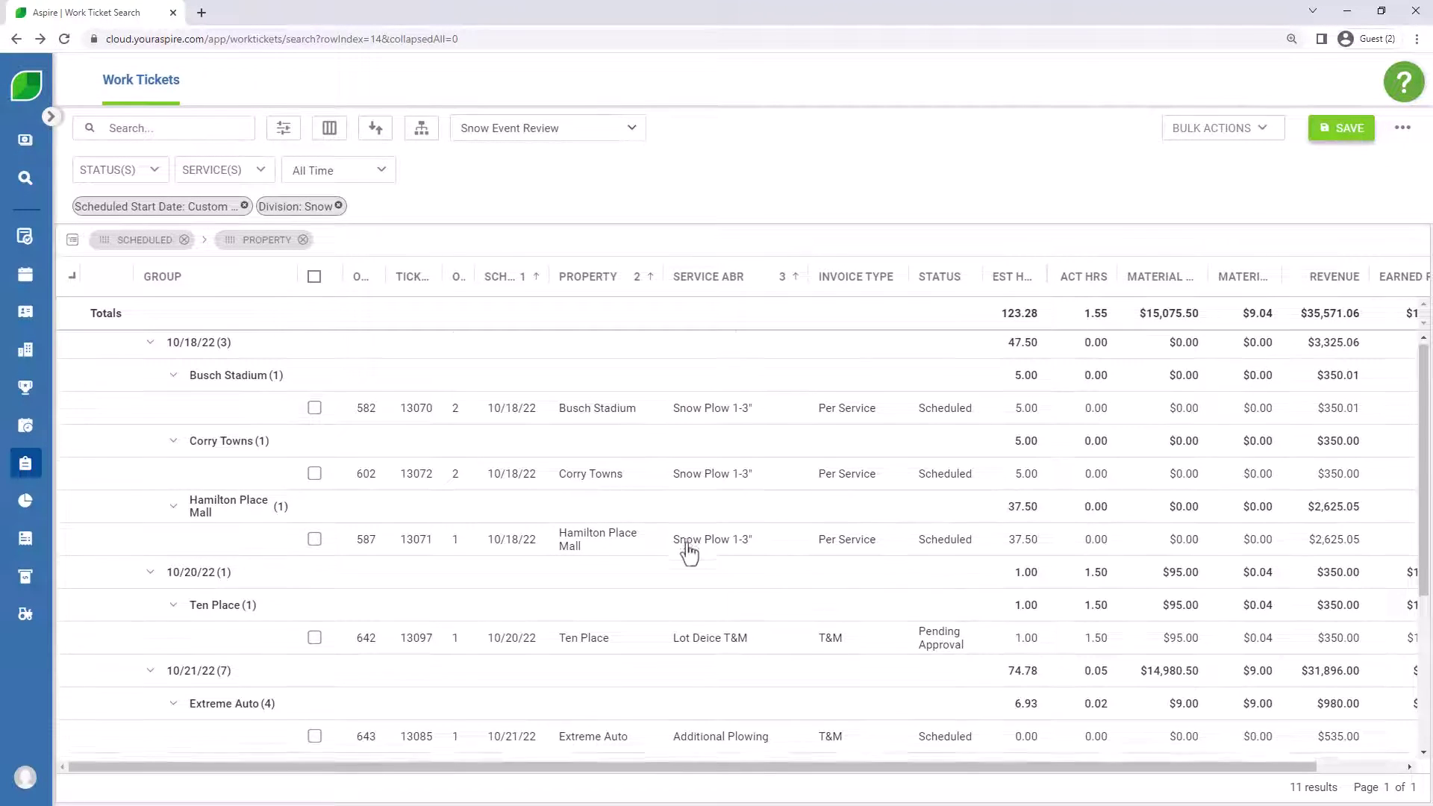
{"action": "scroll", "coordinate": [684, 550], "scroll_direction": "down", "scroll_amount": 3}
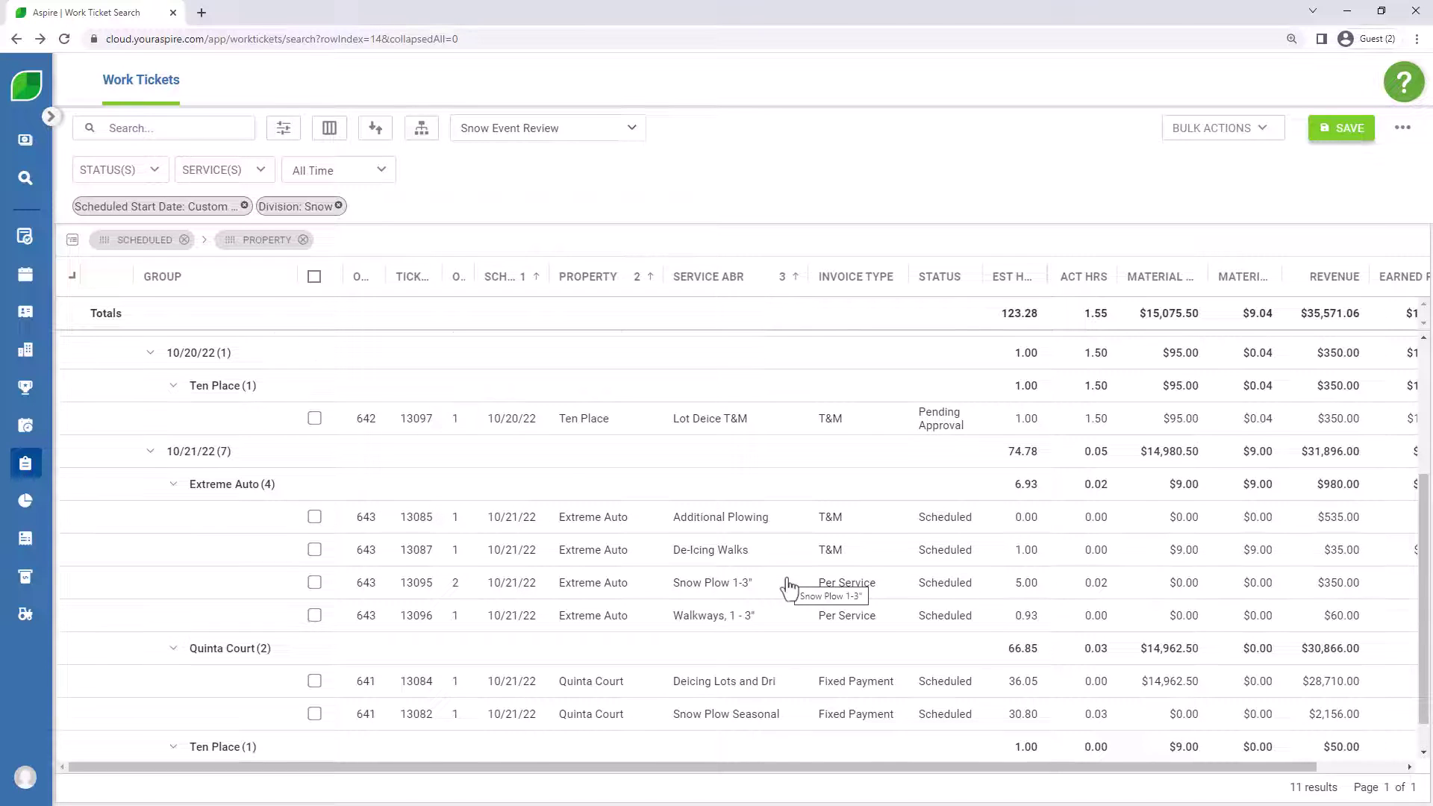
{"action": "scroll", "coordinate": [789, 586], "scroll_direction": "up", "scroll_amount": 3}
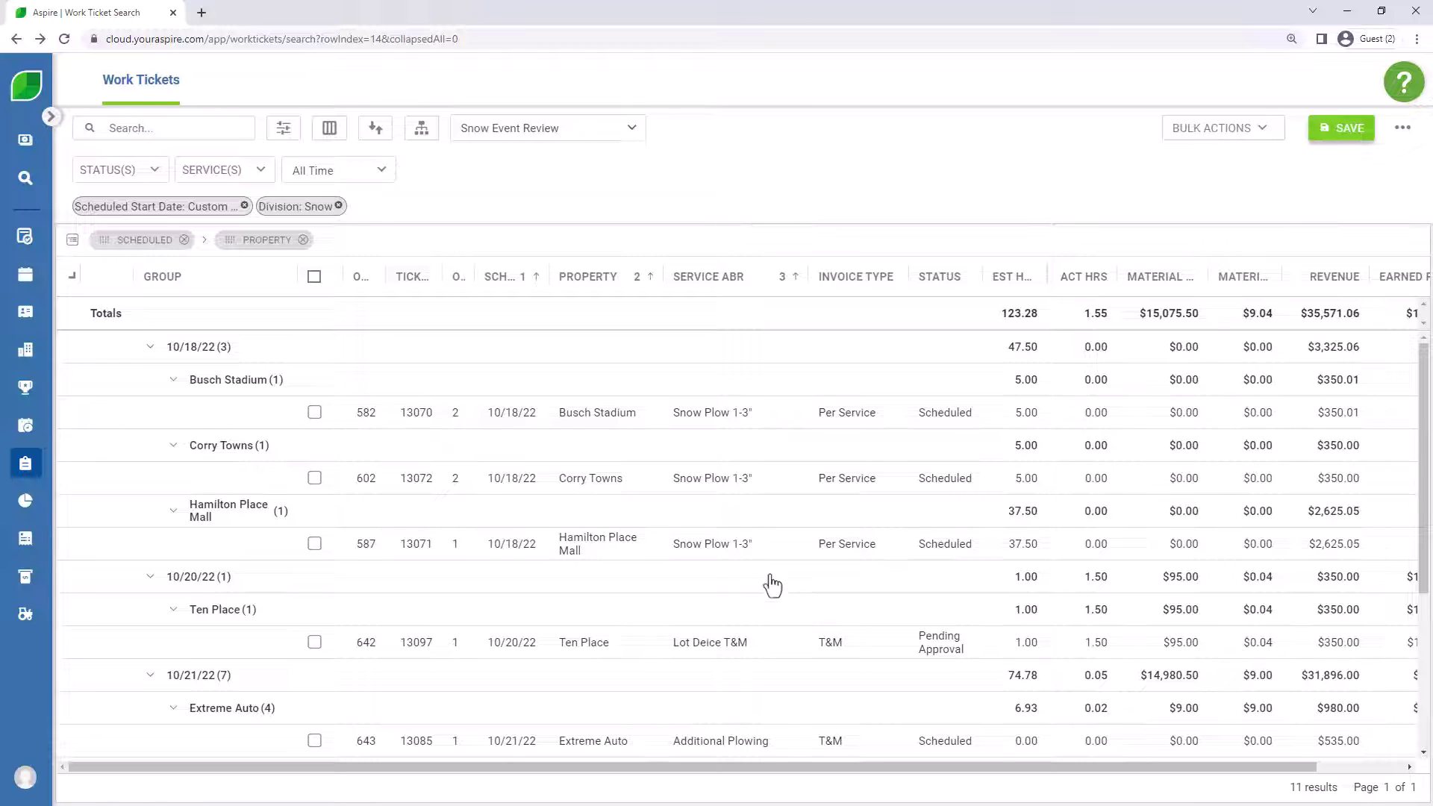
{"action": "left_click", "coordinate": [318, 480]}
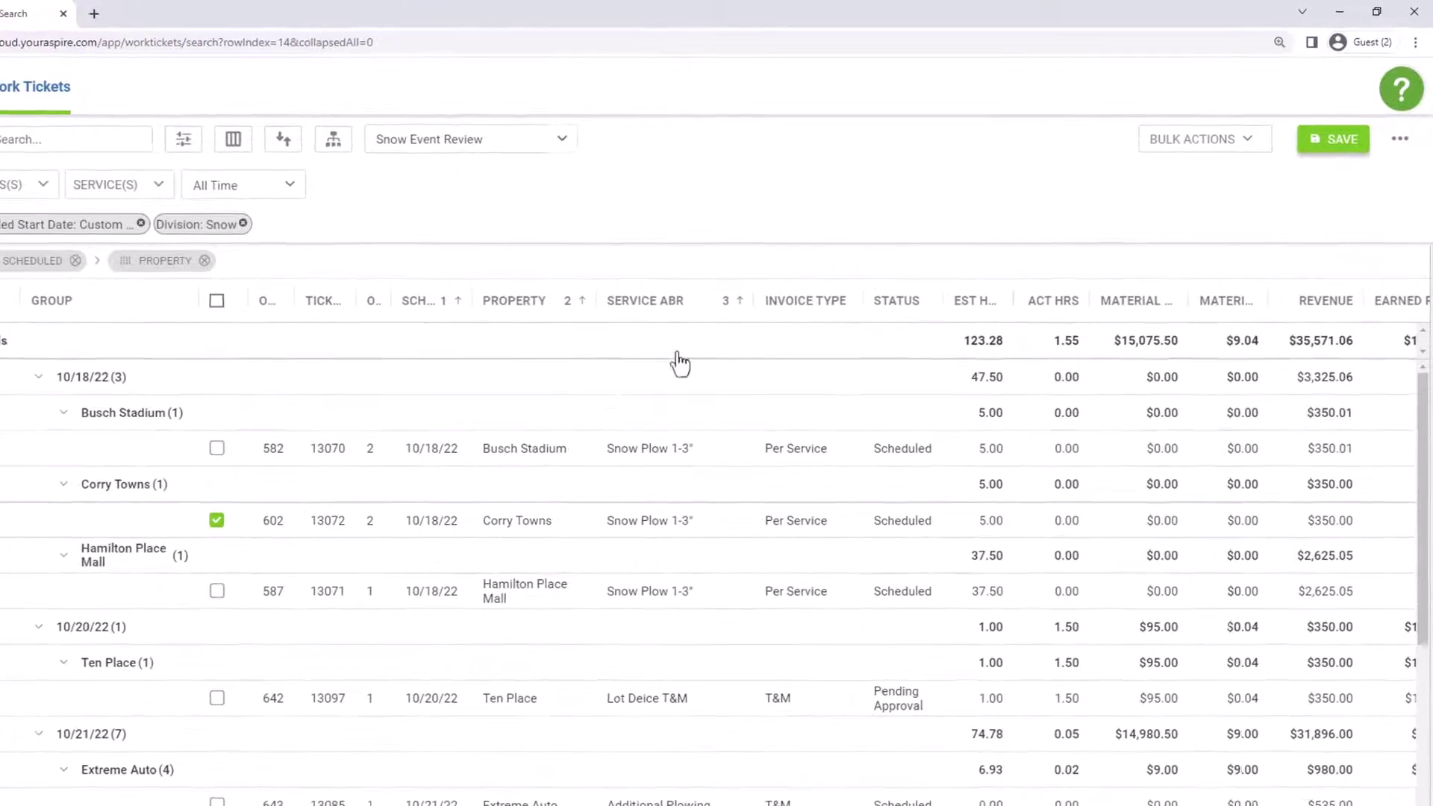
{"action": "left_click", "coordinate": [1215, 131]}
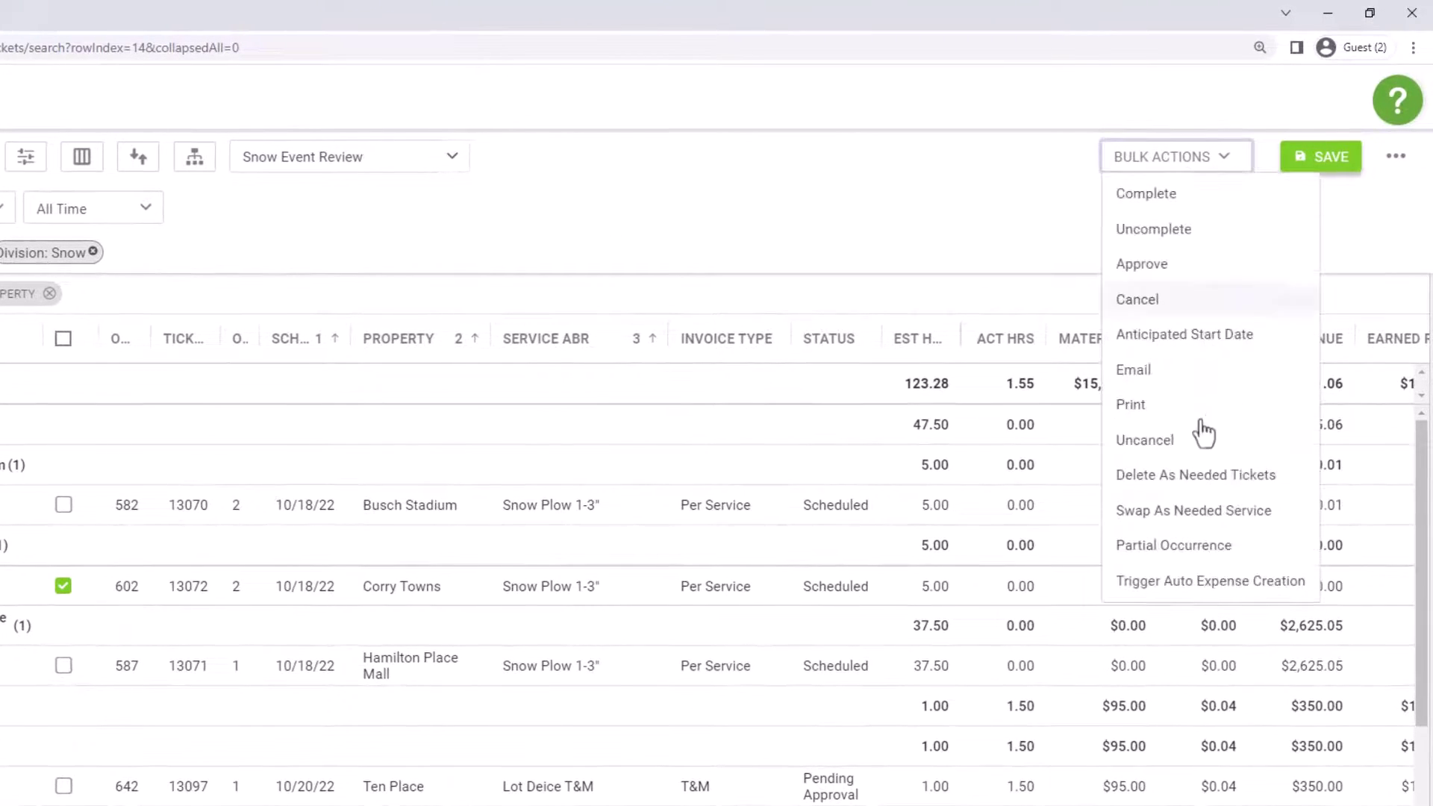
{"action": "left_click", "coordinate": [1197, 515]}
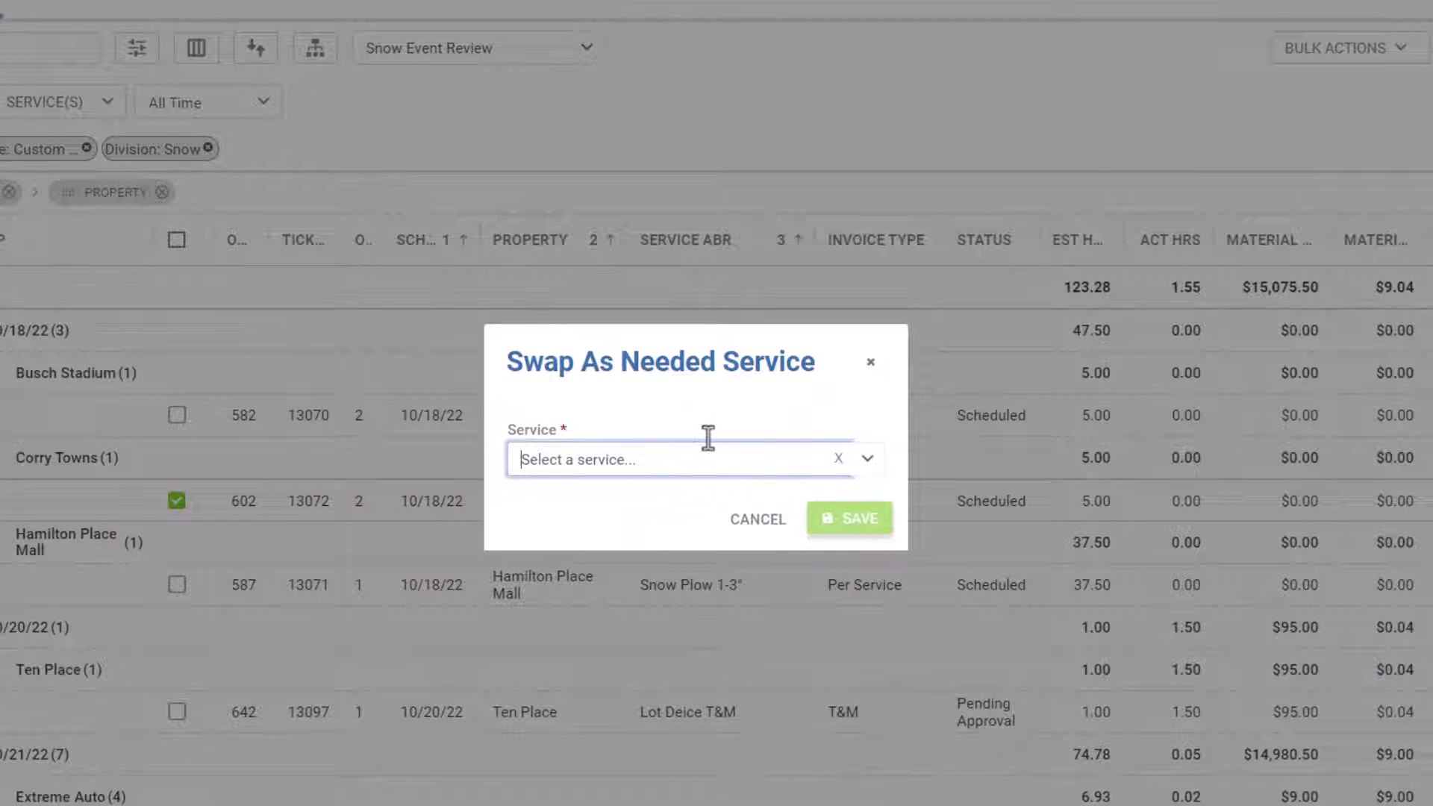
{"action": "type", "text": "sno"}
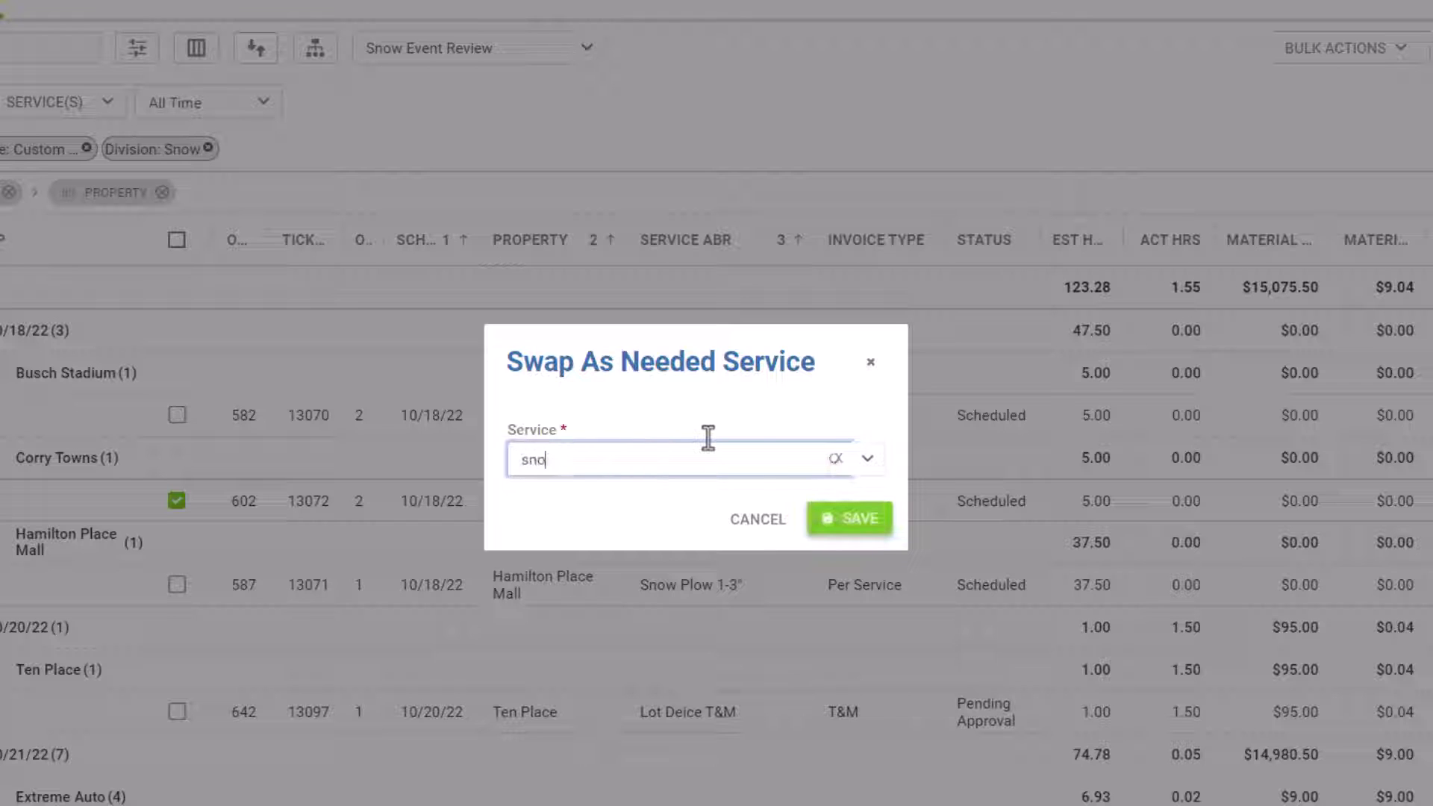
{"action": "type", "text": "w plow"}
{"action": "left_click", "coordinate": [656, 533]}
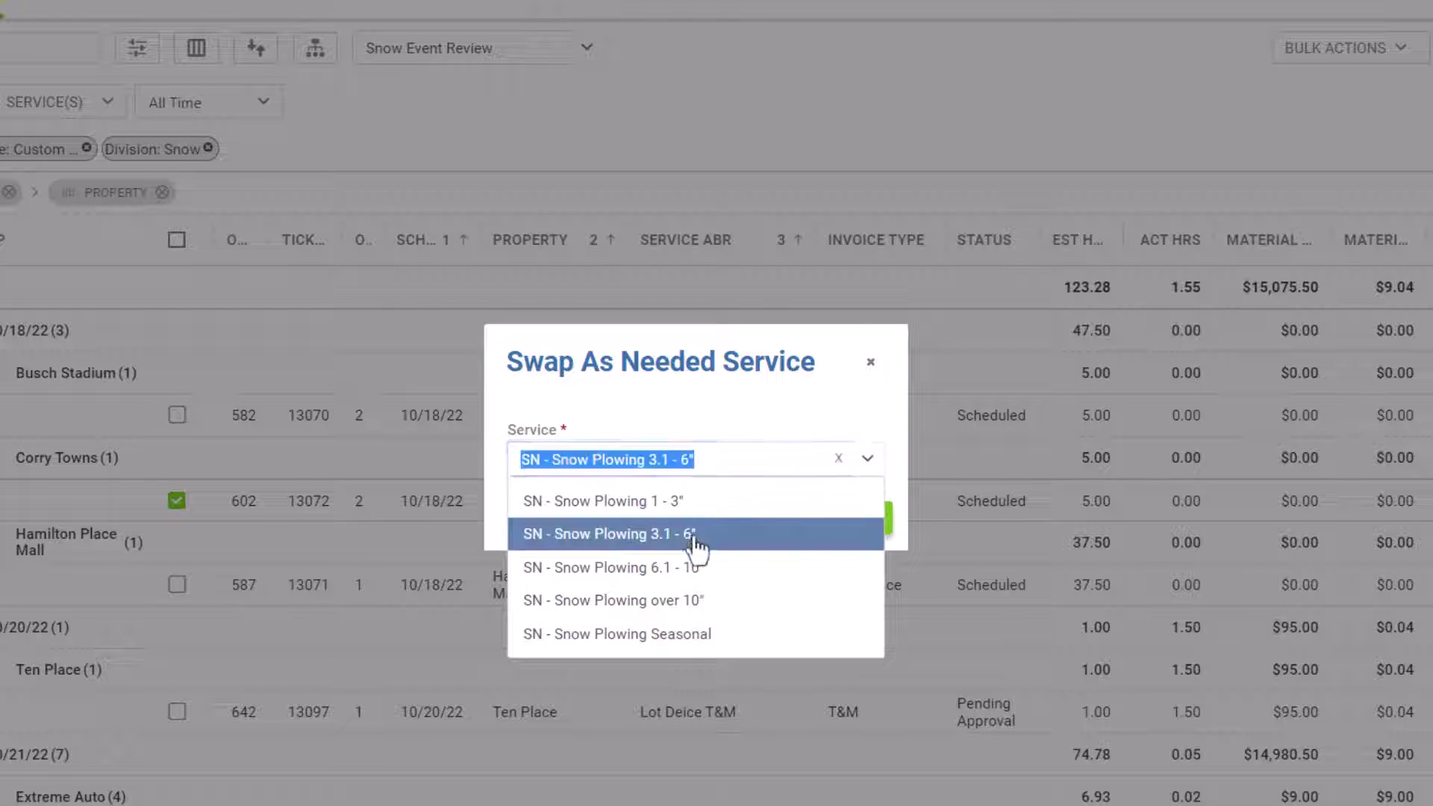
{"action": "left_click", "coordinate": [853, 528]}
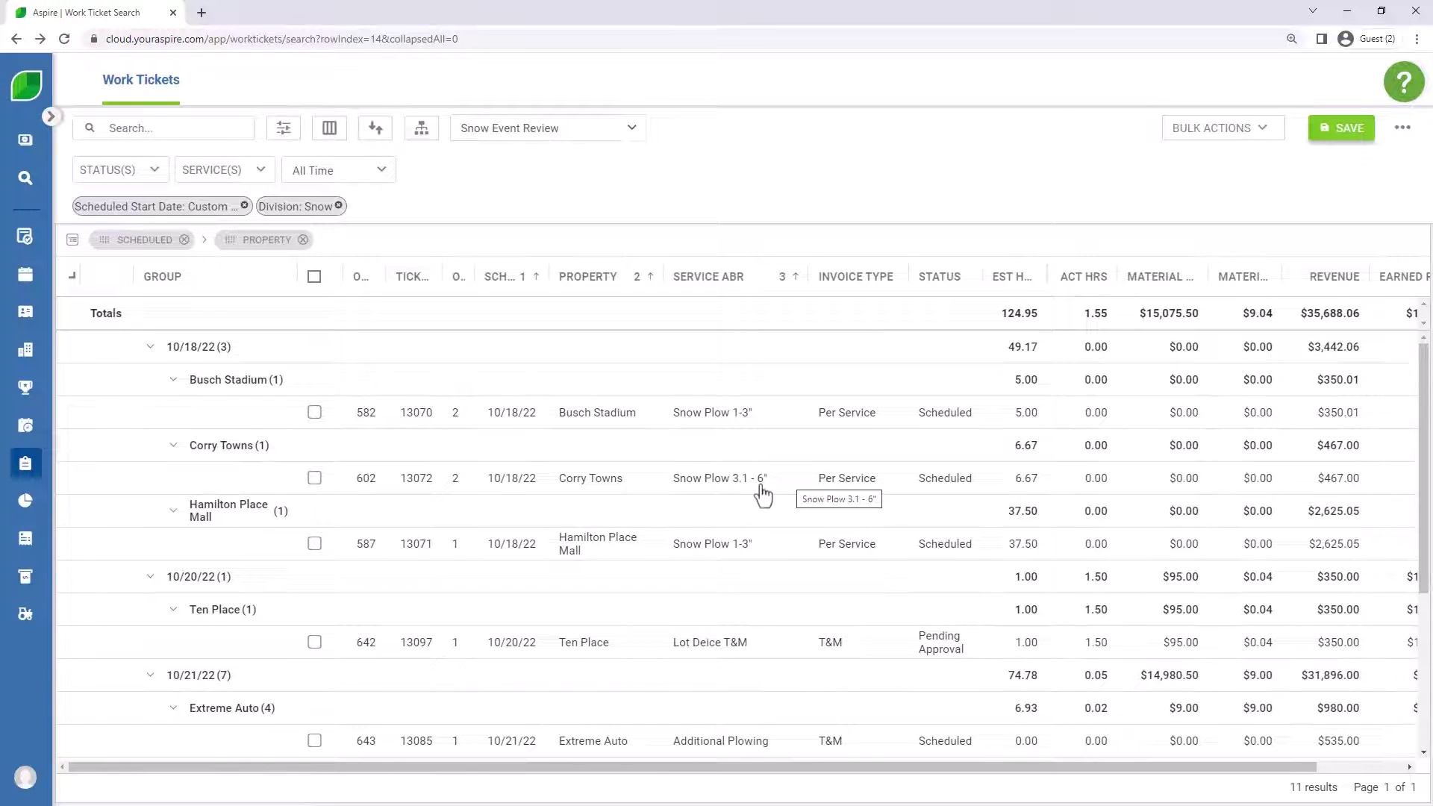
{"action": "left_click", "coordinate": [1233, 133]}
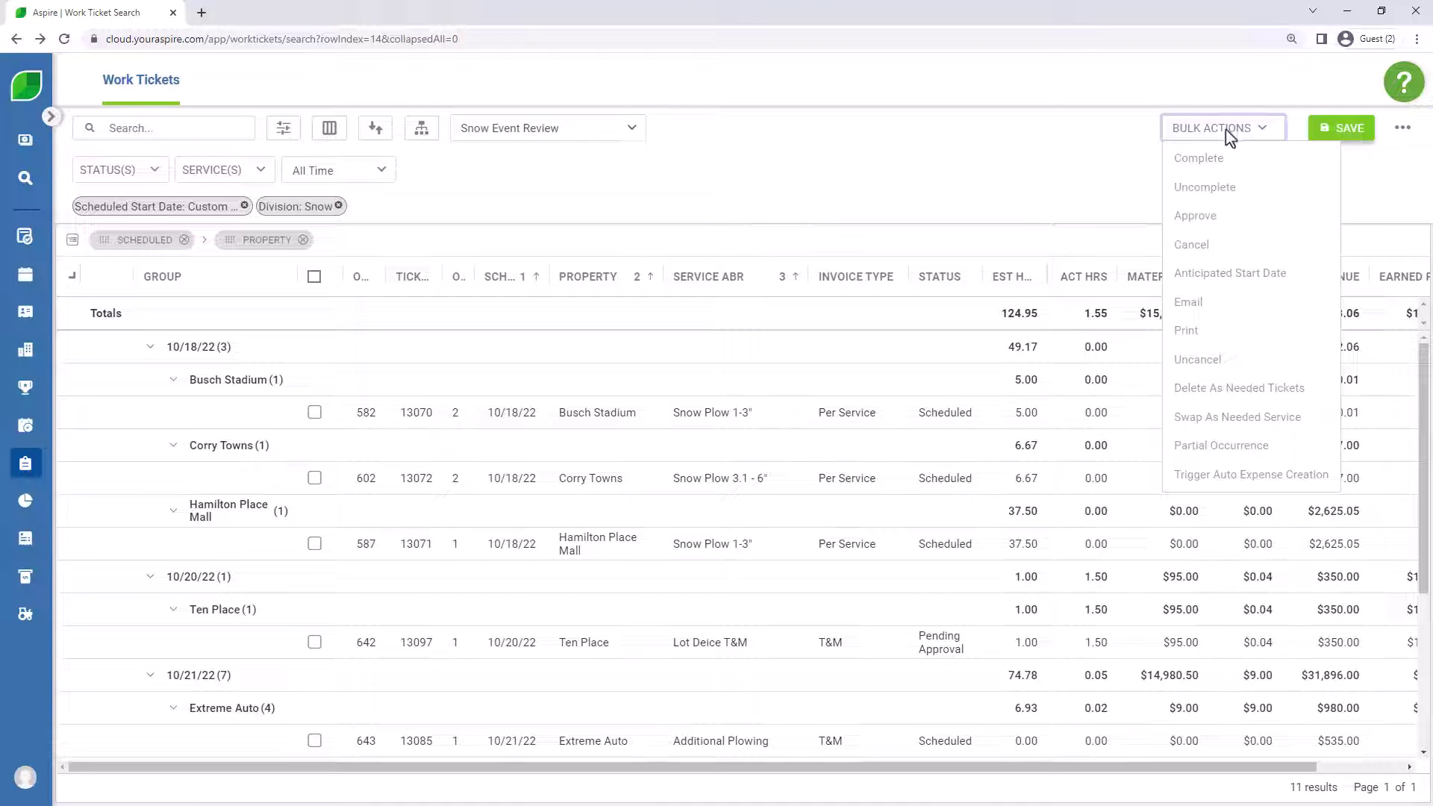
{"action": "left_click", "coordinate": [1016, 200]}
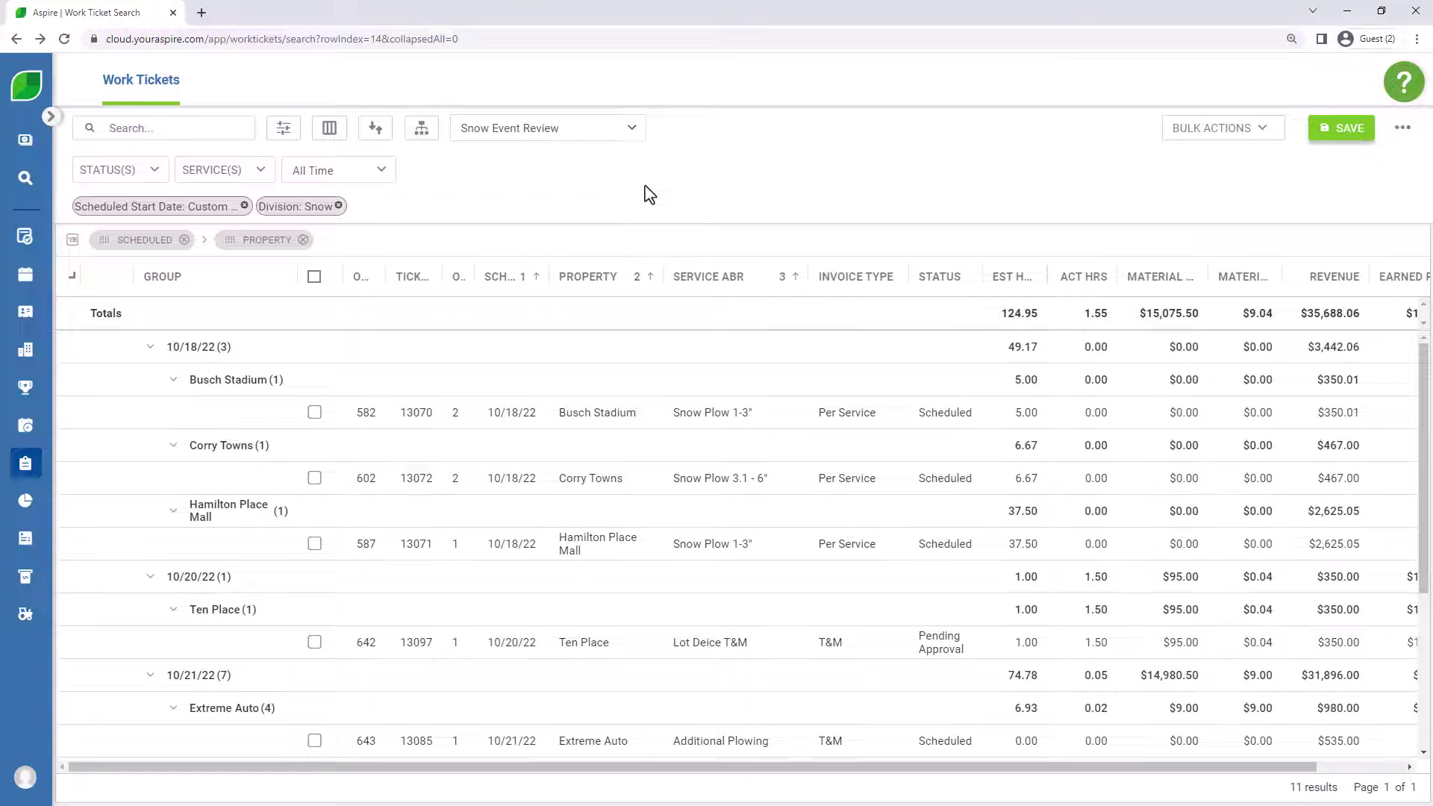
- Search the available filter fields for invoice and zip options, discard the filter changes, and view the saved list choices
{"action": "left_click", "coordinate": [285, 130]}
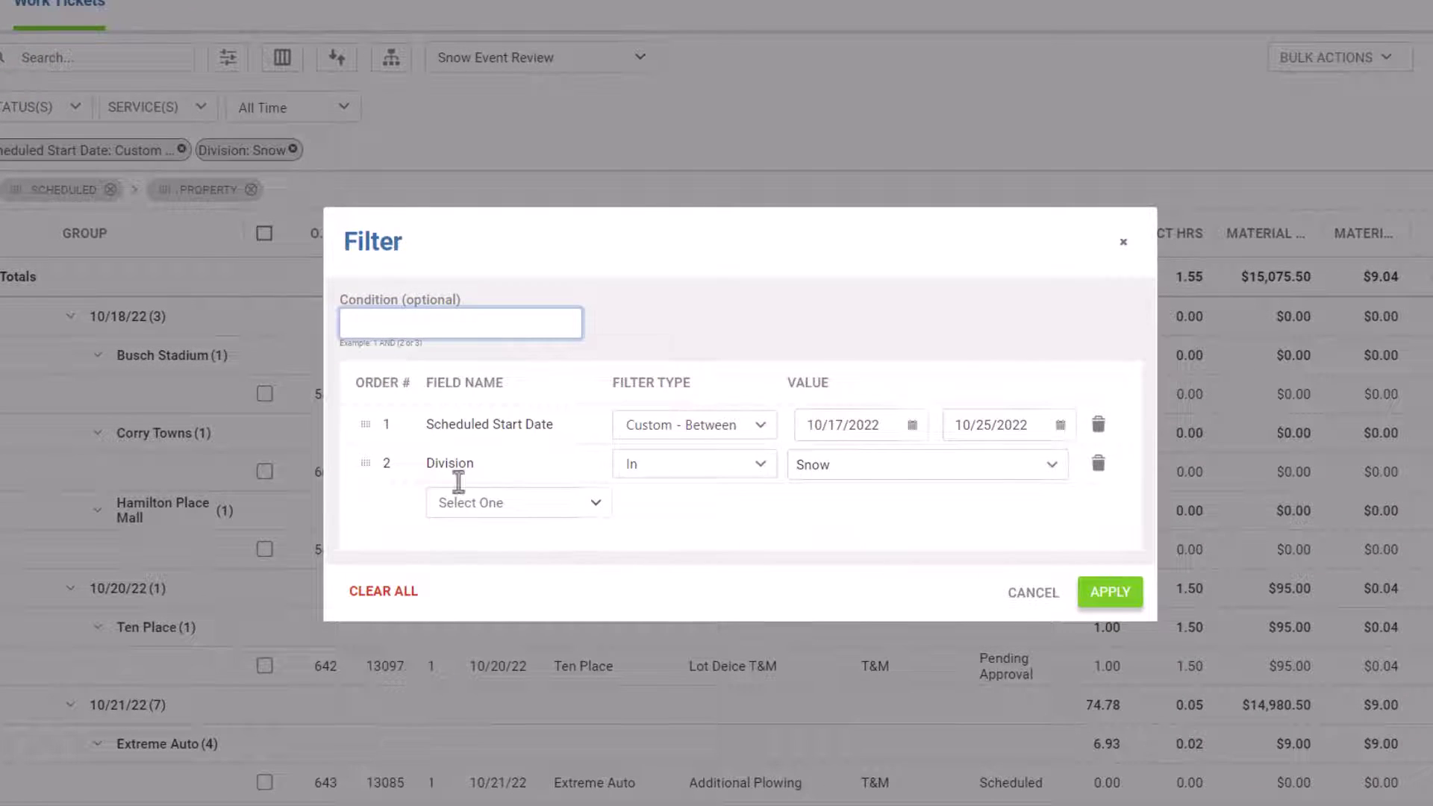
{"action": "left_click", "coordinate": [469, 503]}
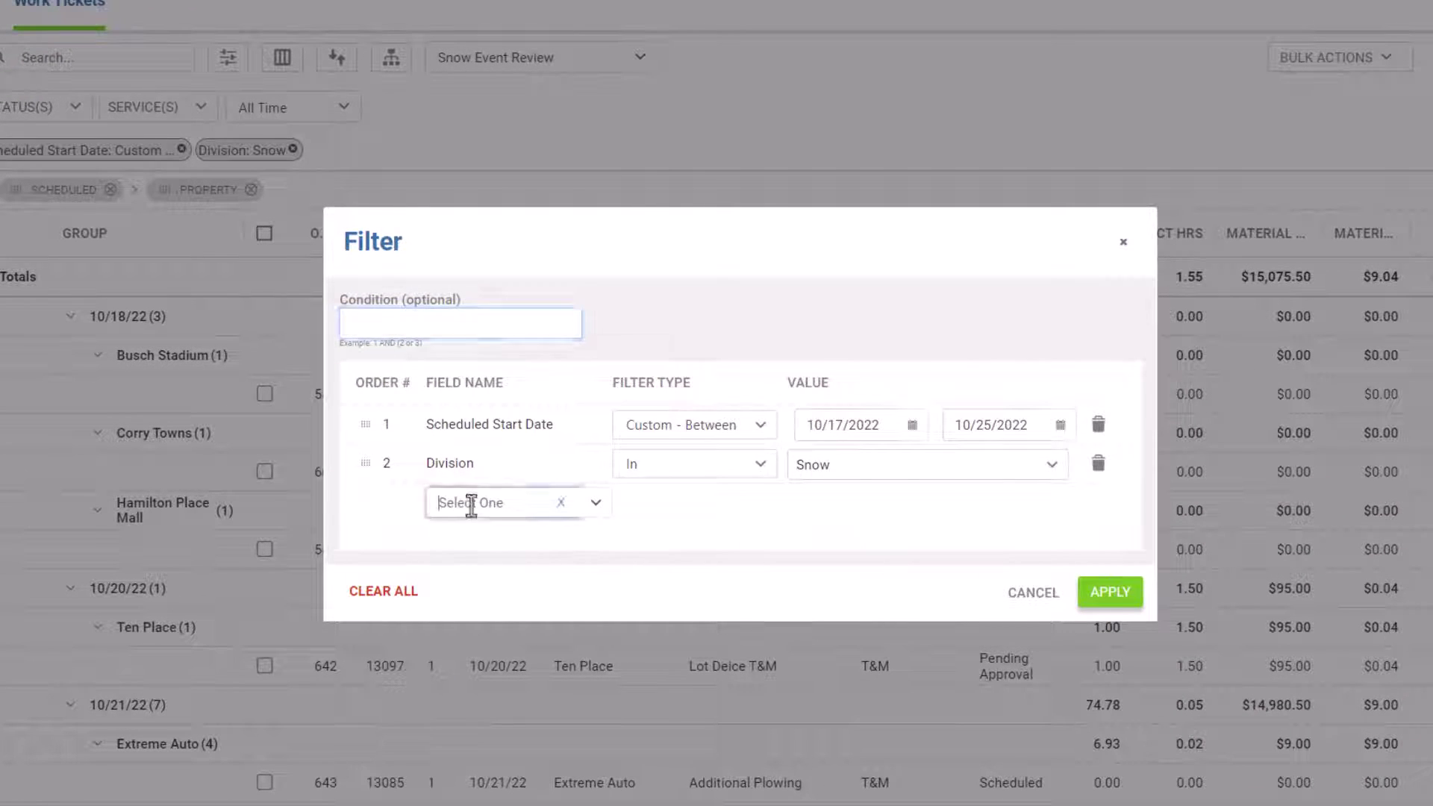
{"action": "type", "text": "invoice"}
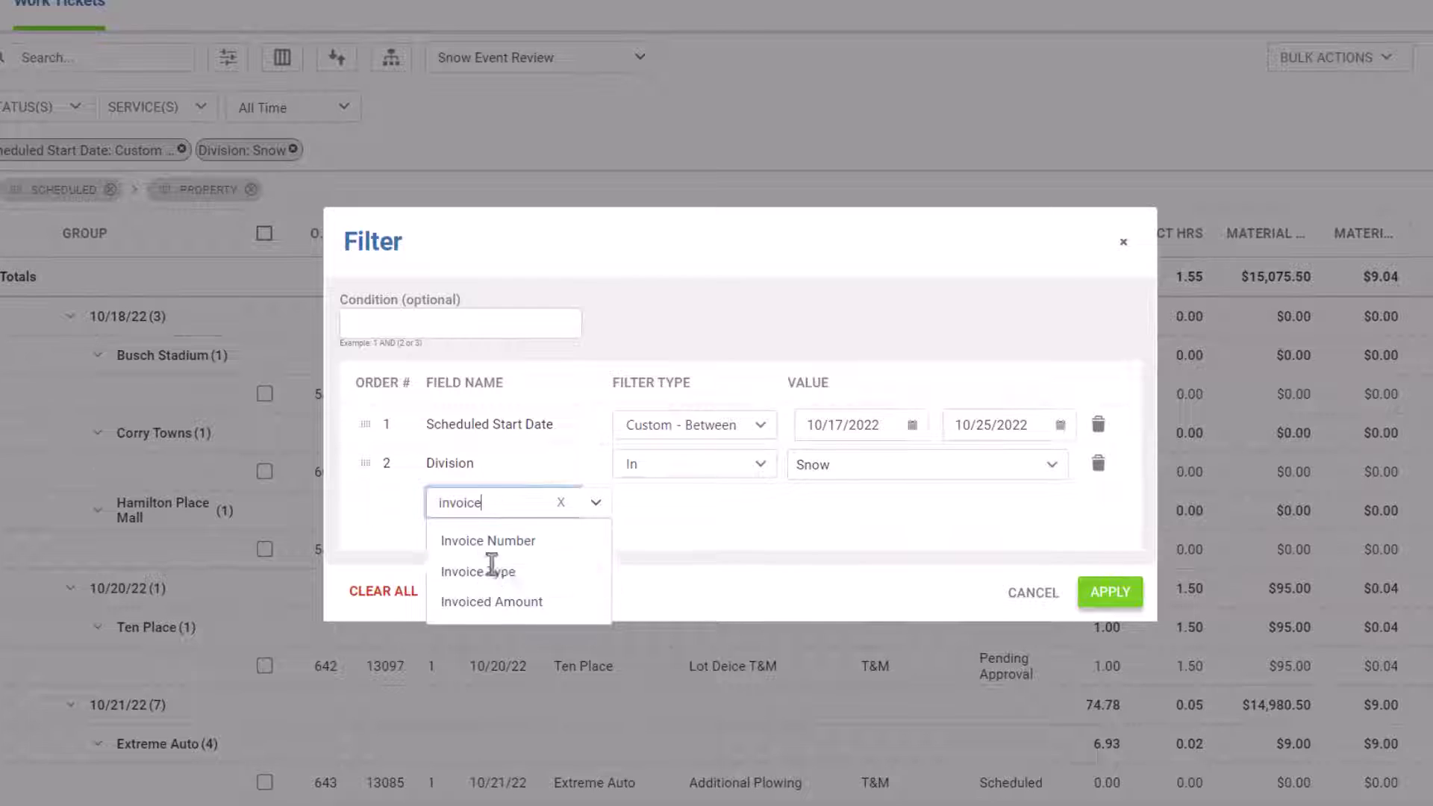
{"action": "key", "text": "BackSpace"}
{"action": "key", "text": "BackSpace"}
{"action": "key", "text": "BackSpace"}
{"action": "key", "text": "BackSpace"}
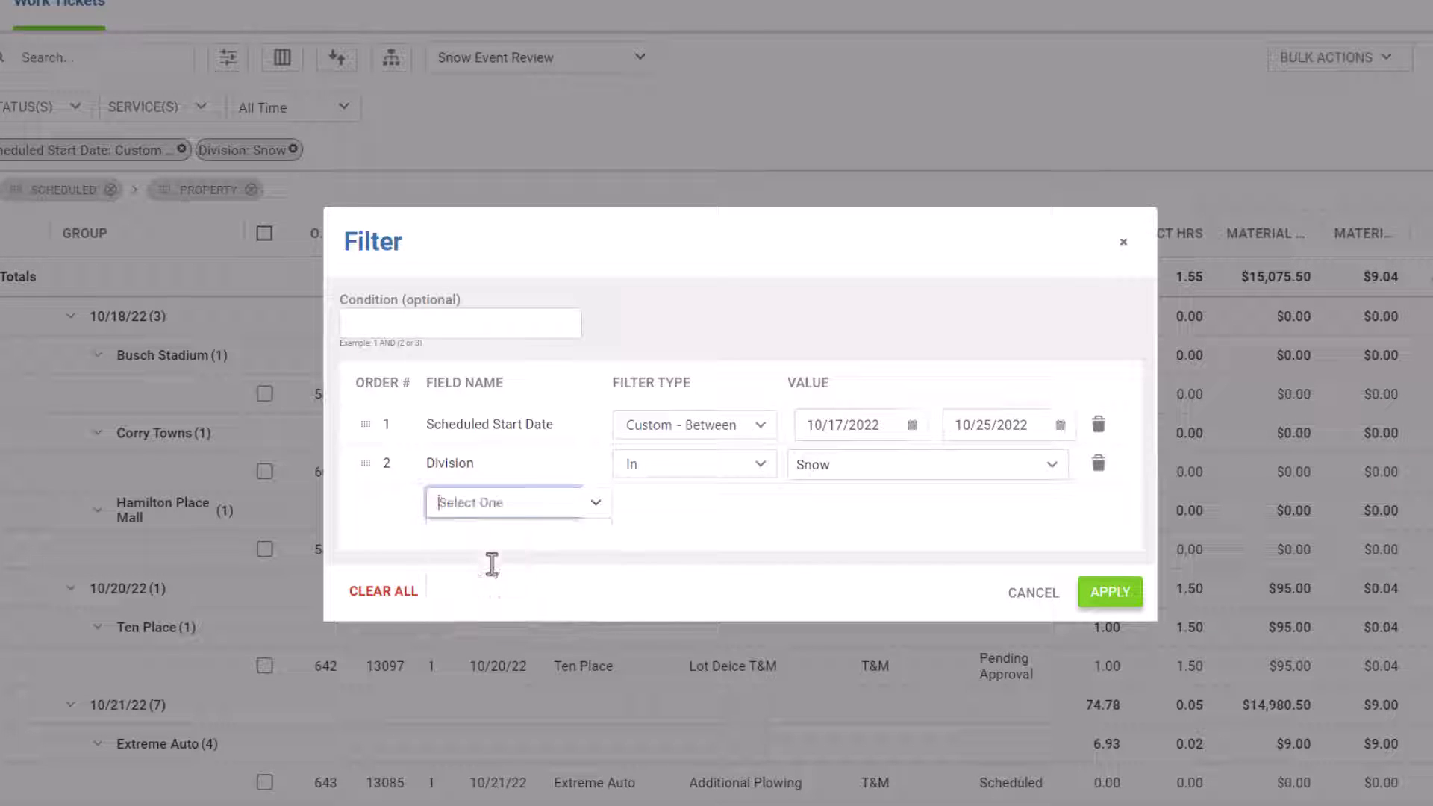
{"action": "type", "text": "zip"}
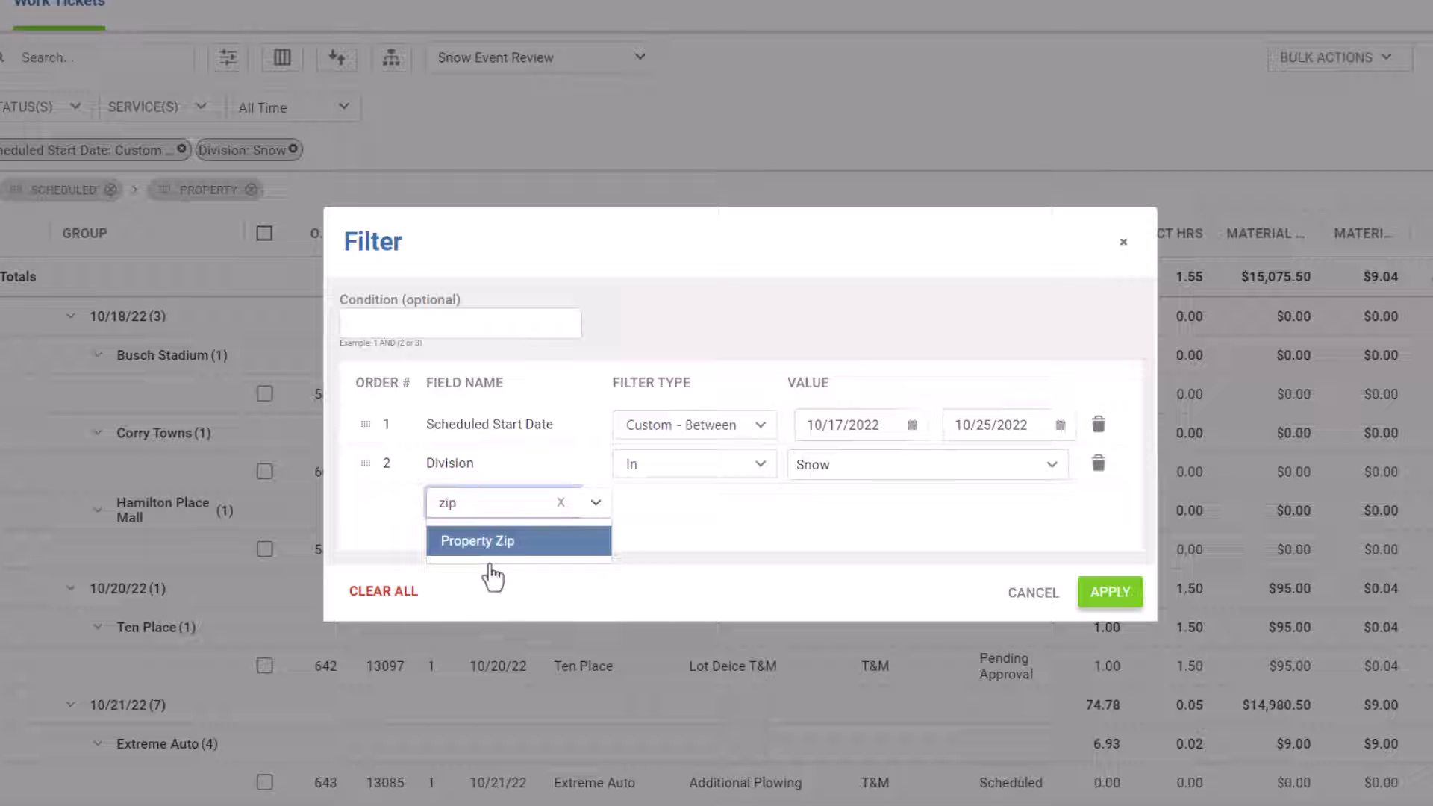
{"action": "left_click", "coordinate": [1038, 597]}
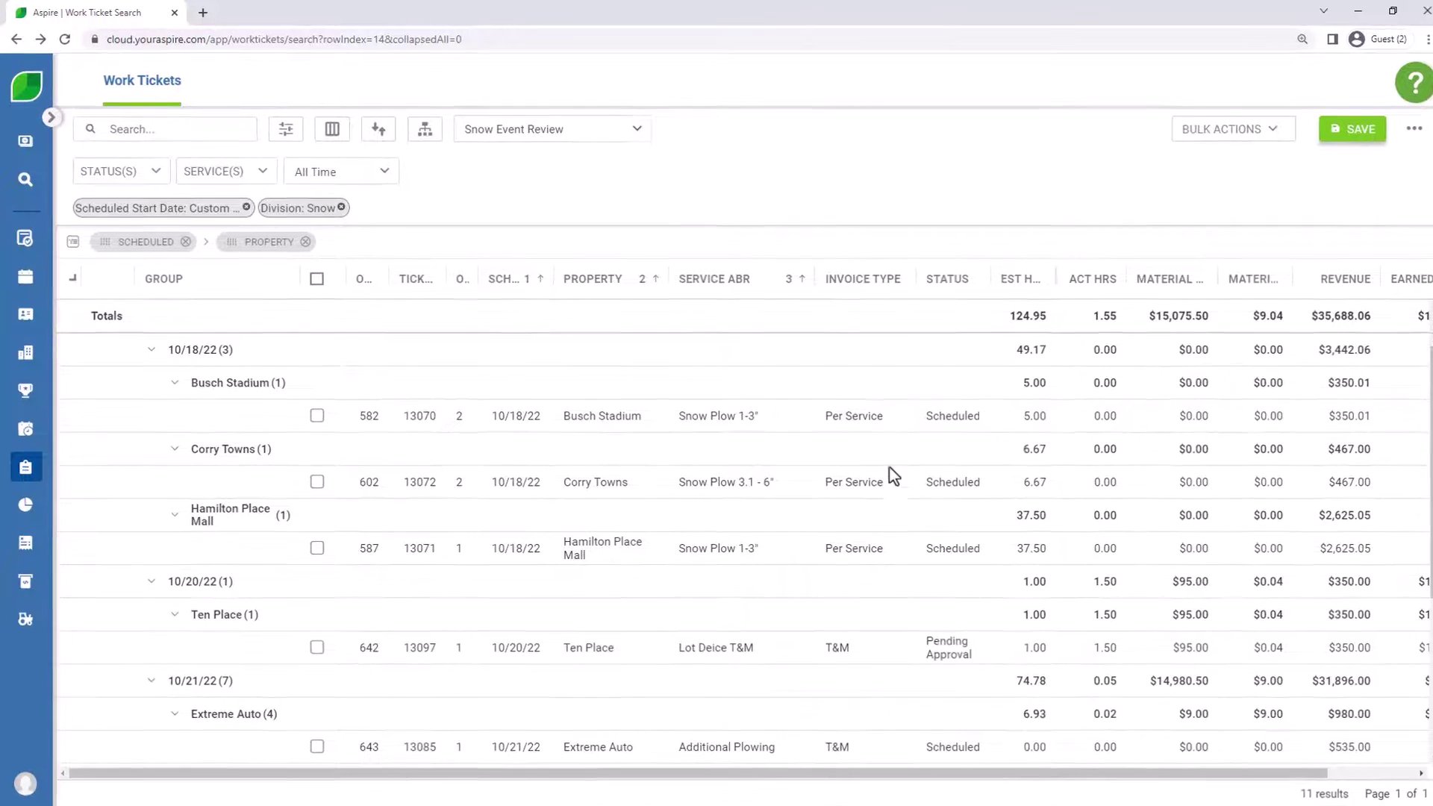
{"action": "left_click", "coordinate": [694, 146]}
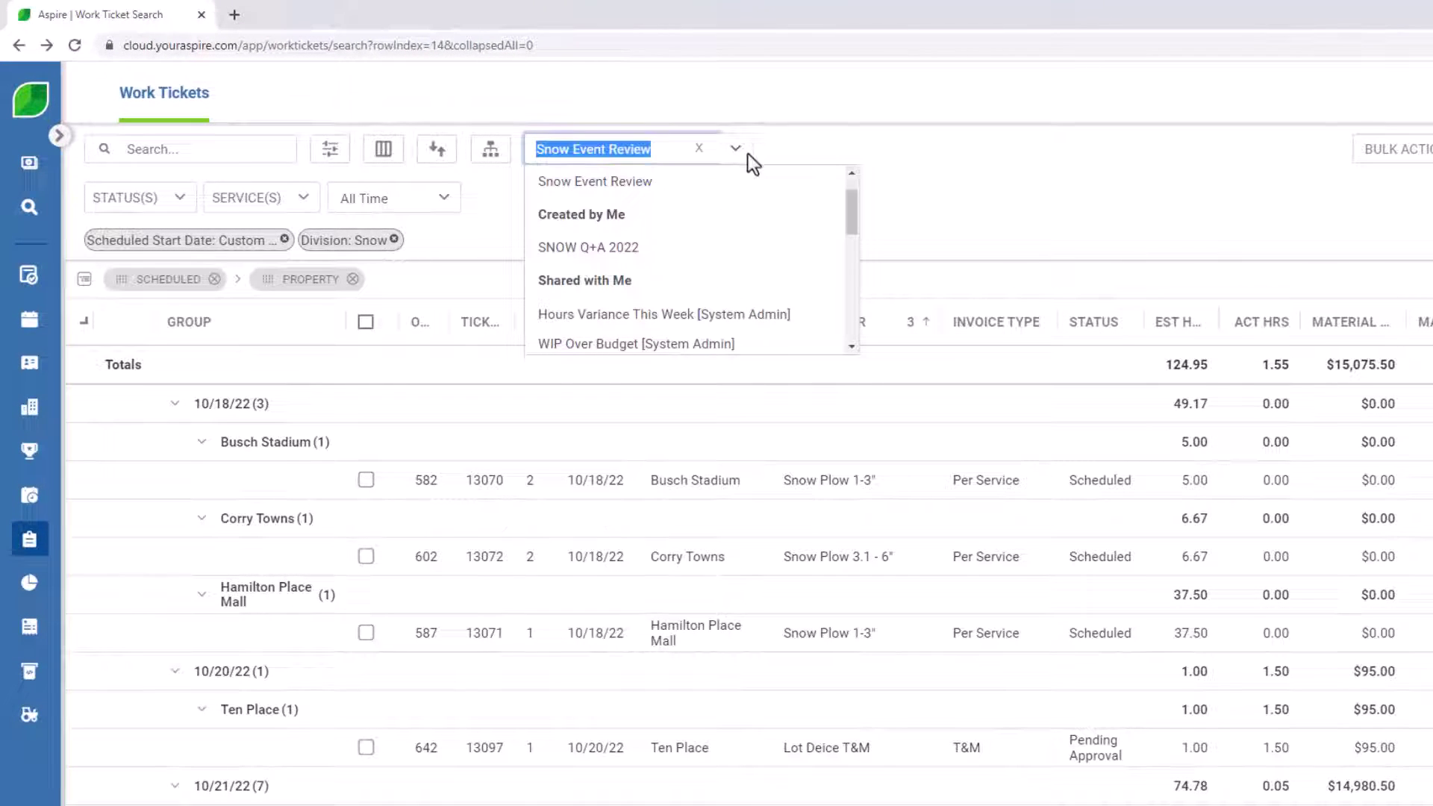
{"action": "left_click", "coordinate": [888, 187]}
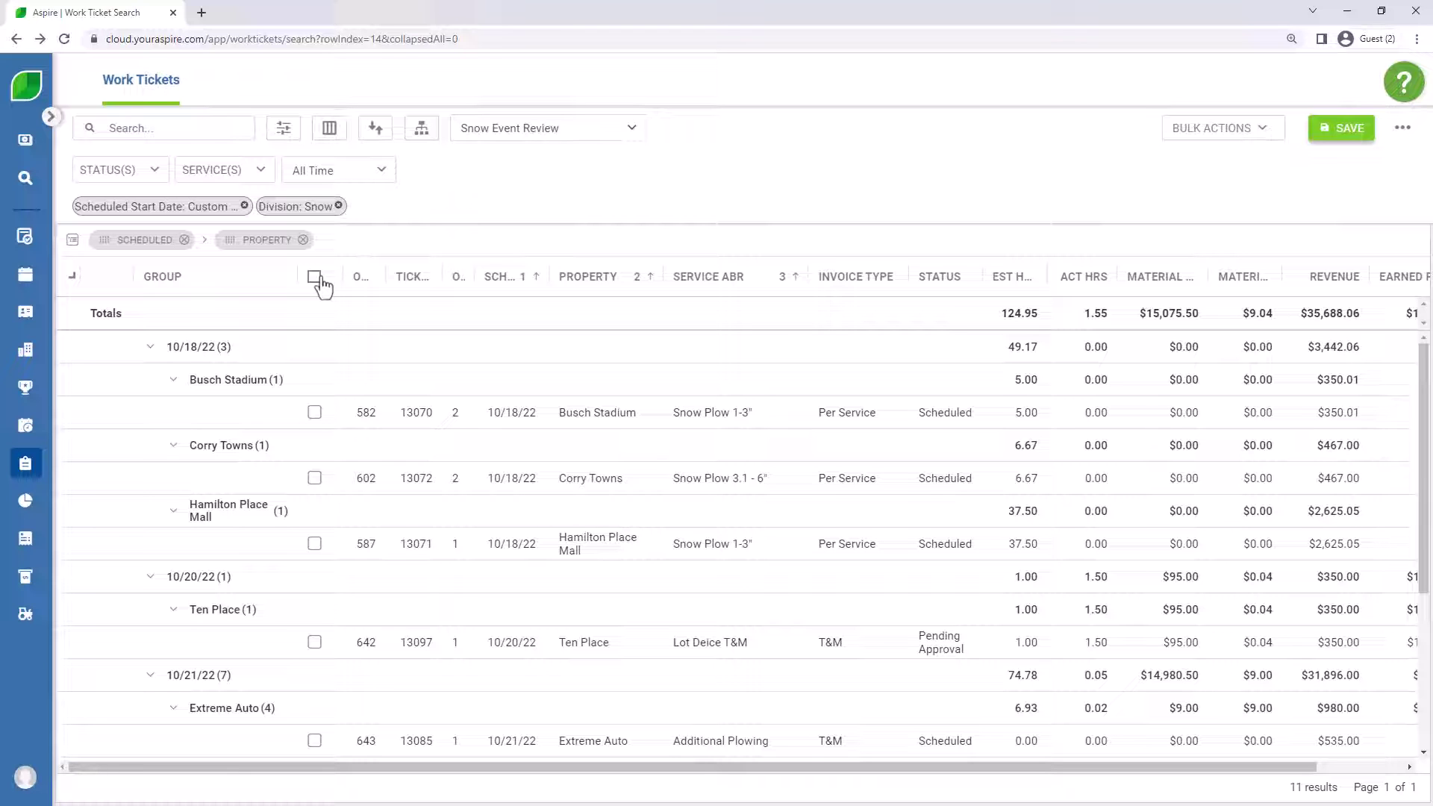
- Select all work tickets in the list except Quinta Court's fixed-payment tickets 13084 and 13082
{"action": "scroll", "coordinate": [391, 361], "scroll_direction": "down", "scroll_amount": 4}
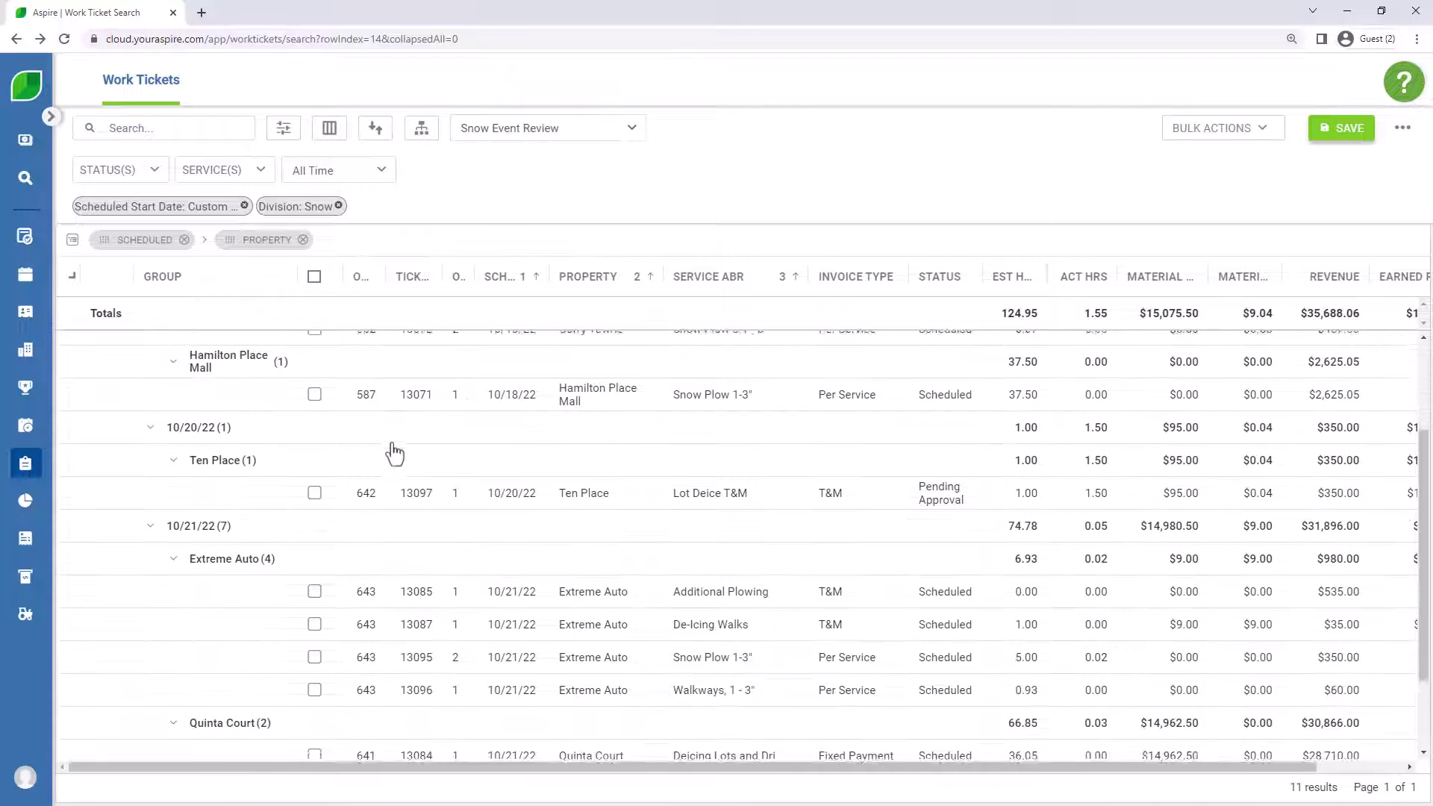
{"action": "scroll", "coordinate": [395, 453], "scroll_direction": "up", "scroll_amount": 4}
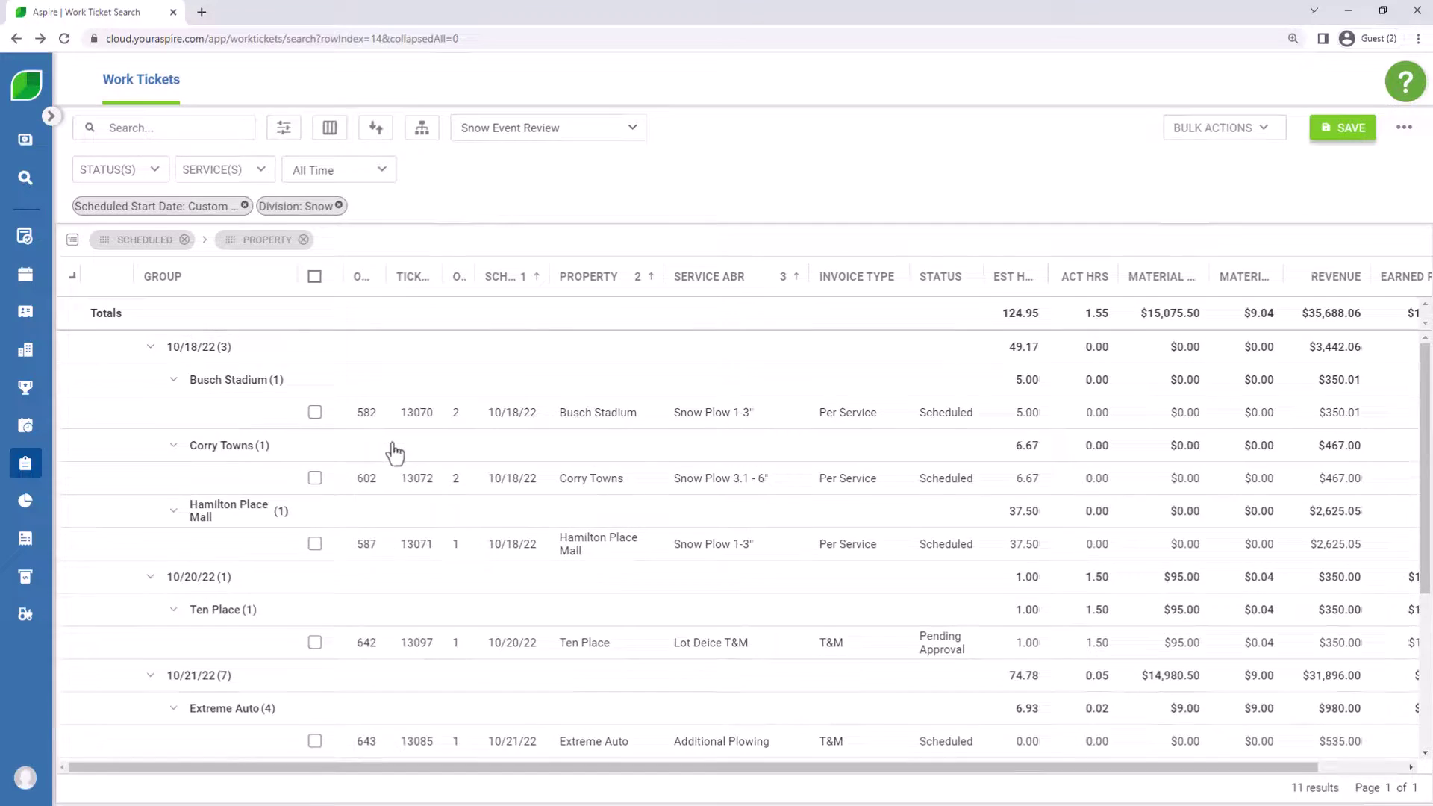
{"action": "left_click", "coordinate": [314, 276]}
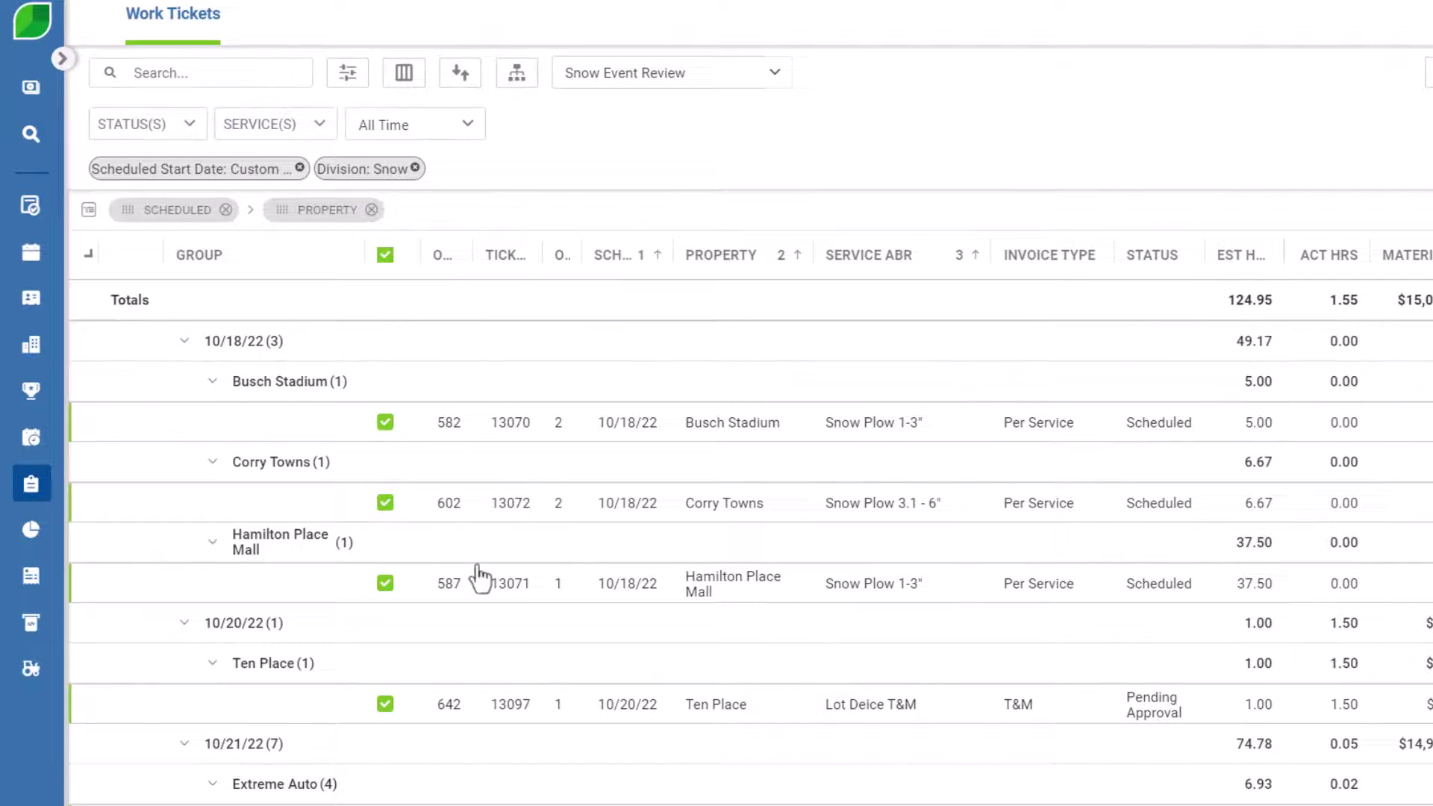
{"action": "scroll", "coordinate": [479, 574], "scroll_direction": "down", "scroll_amount": 4}
{"action": "scroll", "coordinate": [480, 577], "scroll_direction": "down", "scroll_amount": 1}
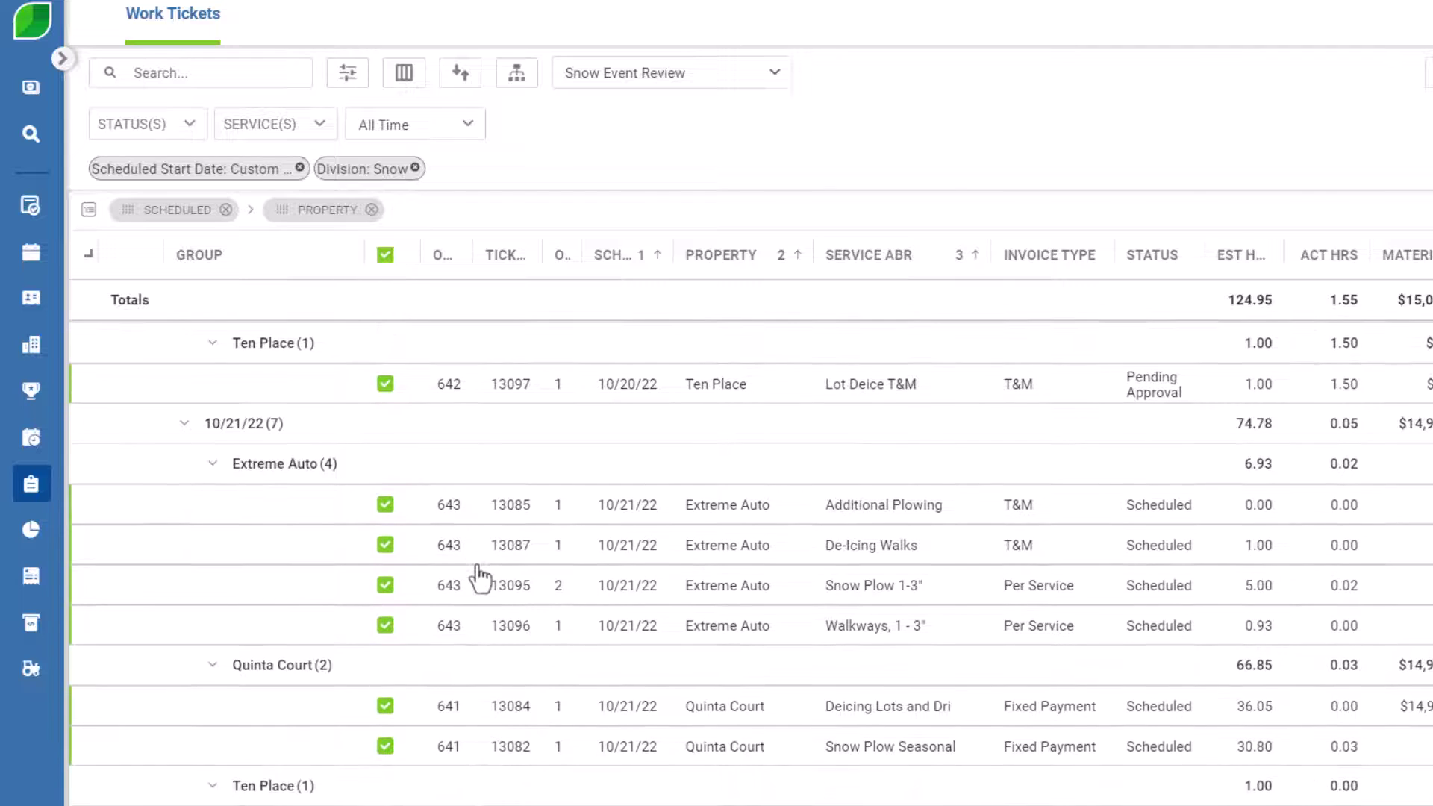
{"action": "left_click", "coordinate": [385, 706]}
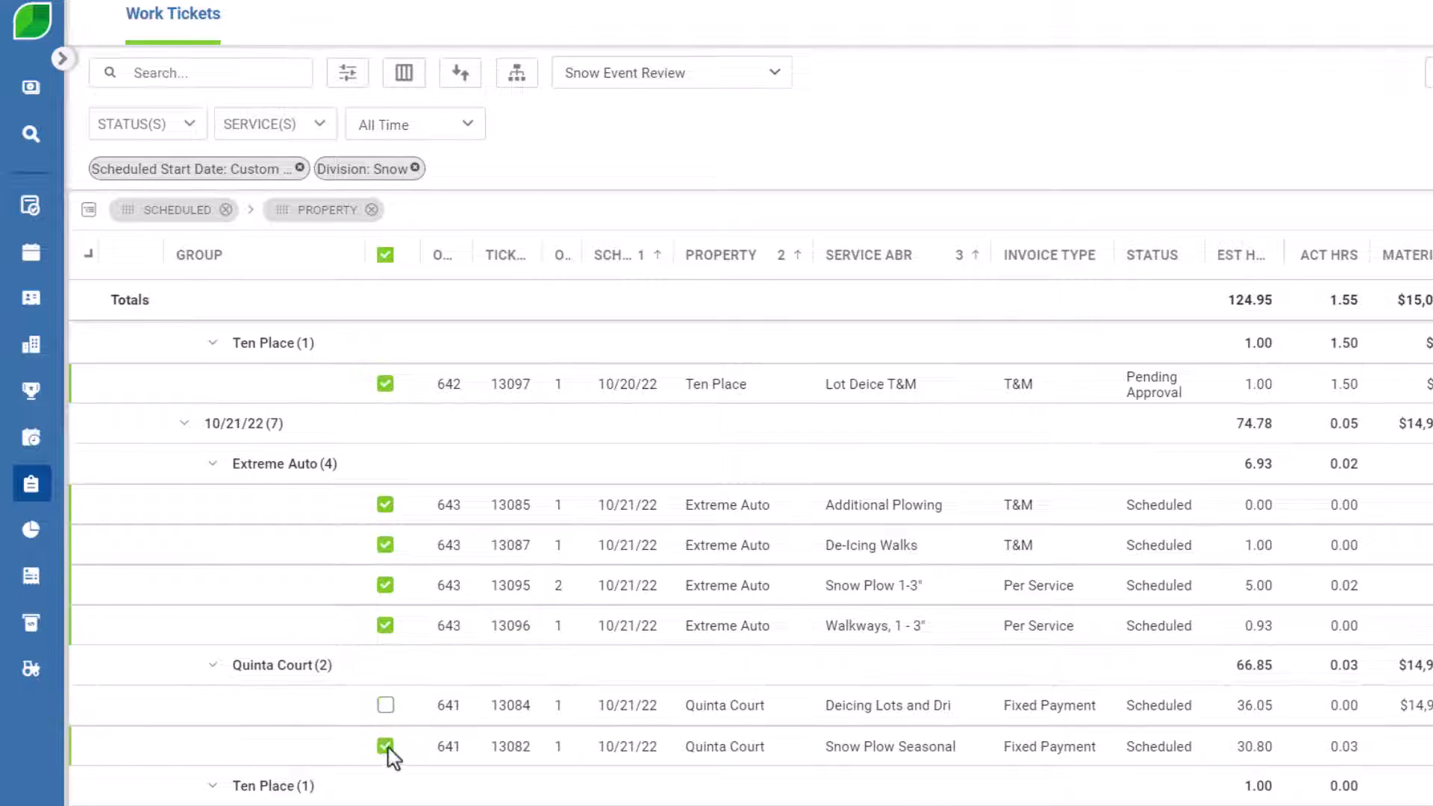
{"action": "left_click", "coordinate": [385, 745]}
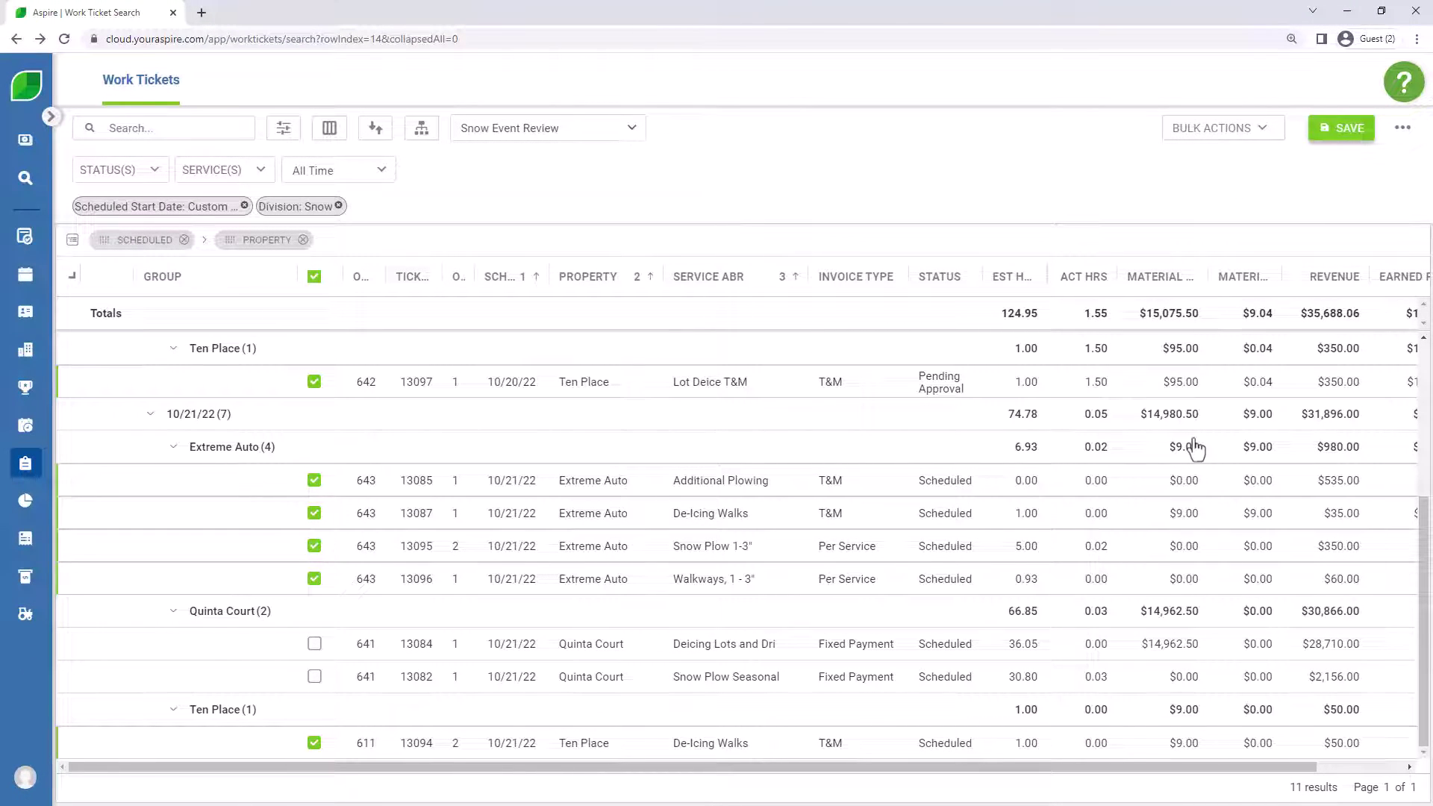
- Try to bulk-complete the selected work tickets with crew leader Admin1 JMC and completed date 10/22/2022
{"action": "left_click", "coordinate": [1248, 129]}
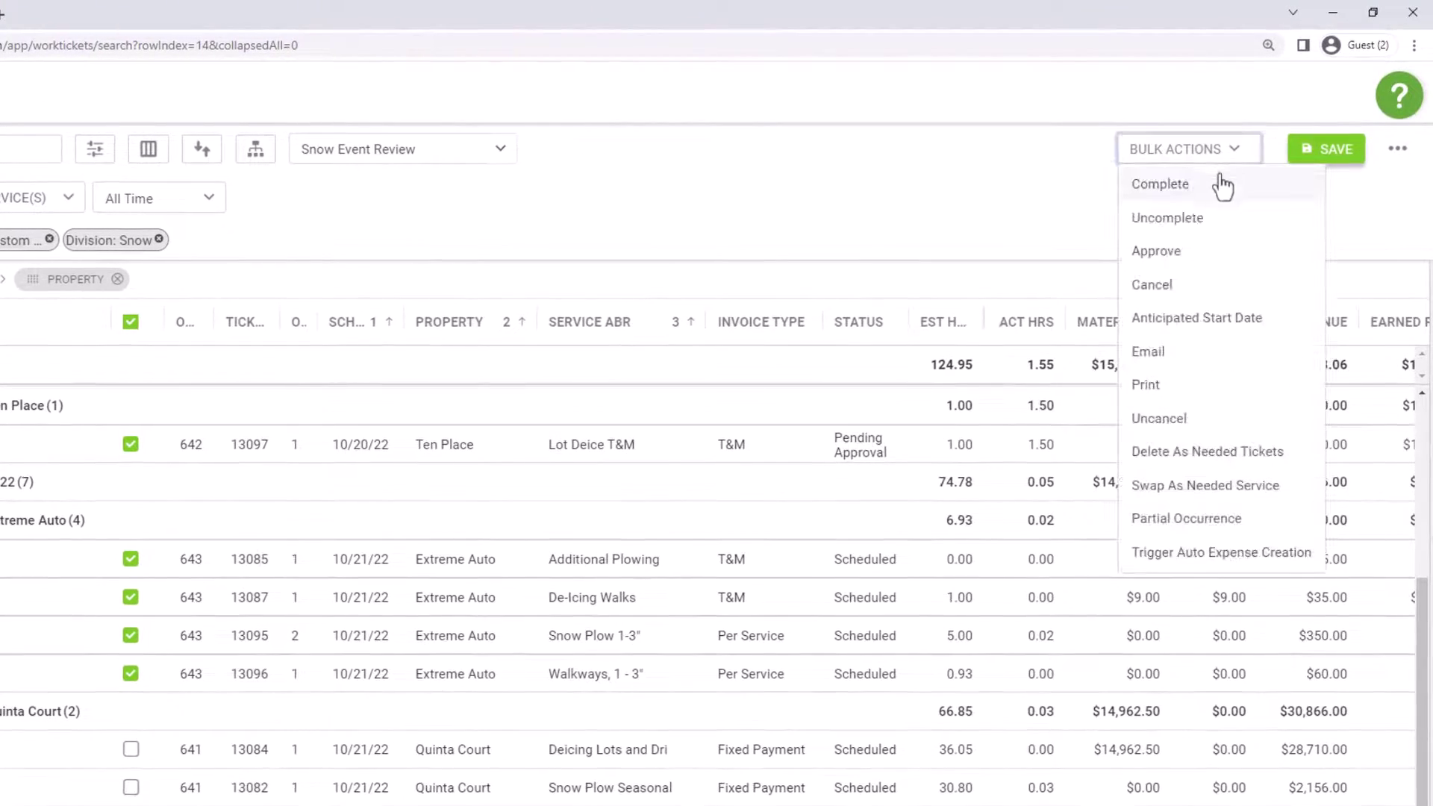
{"action": "left_click", "coordinate": [1214, 185]}
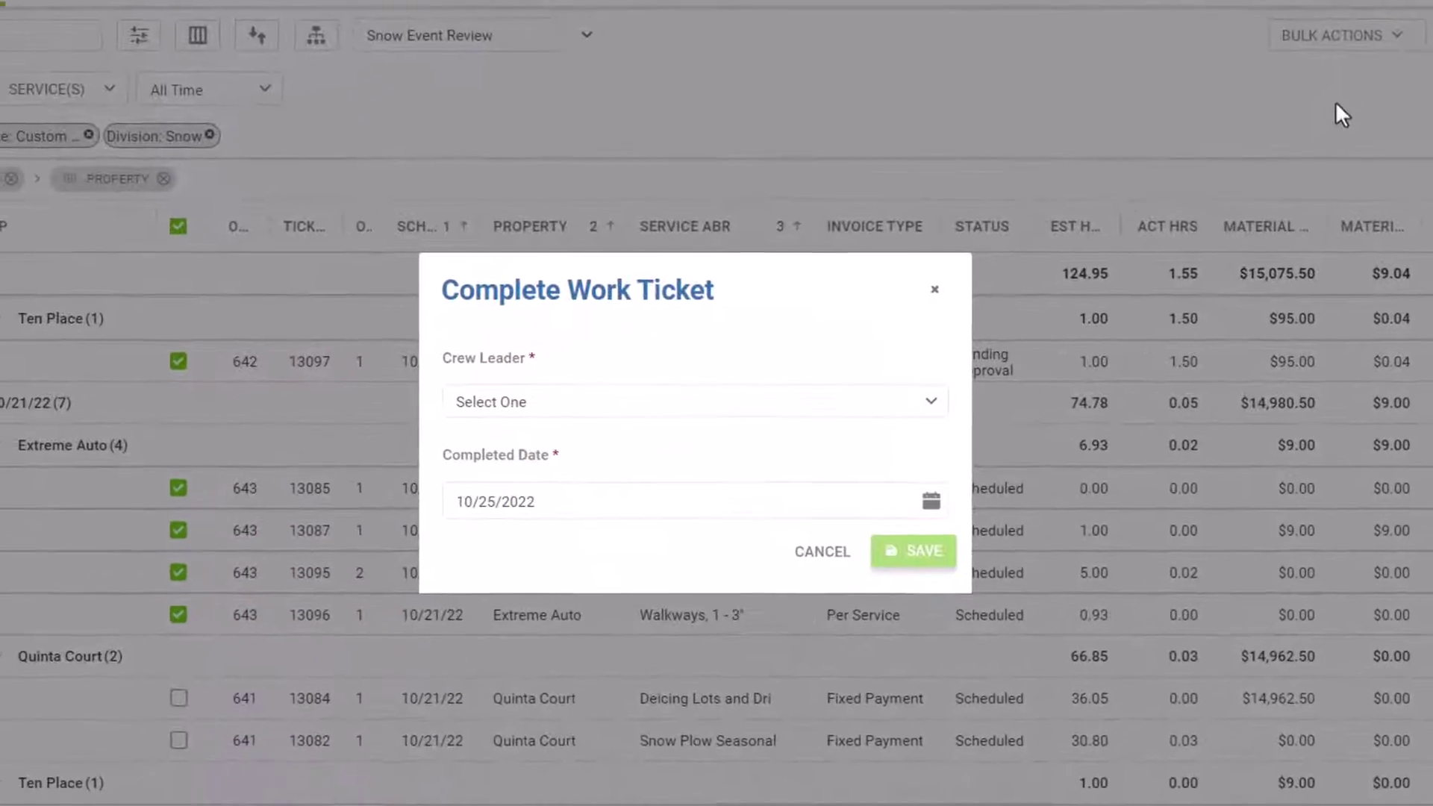
{"action": "left_click", "coordinate": [934, 403]}
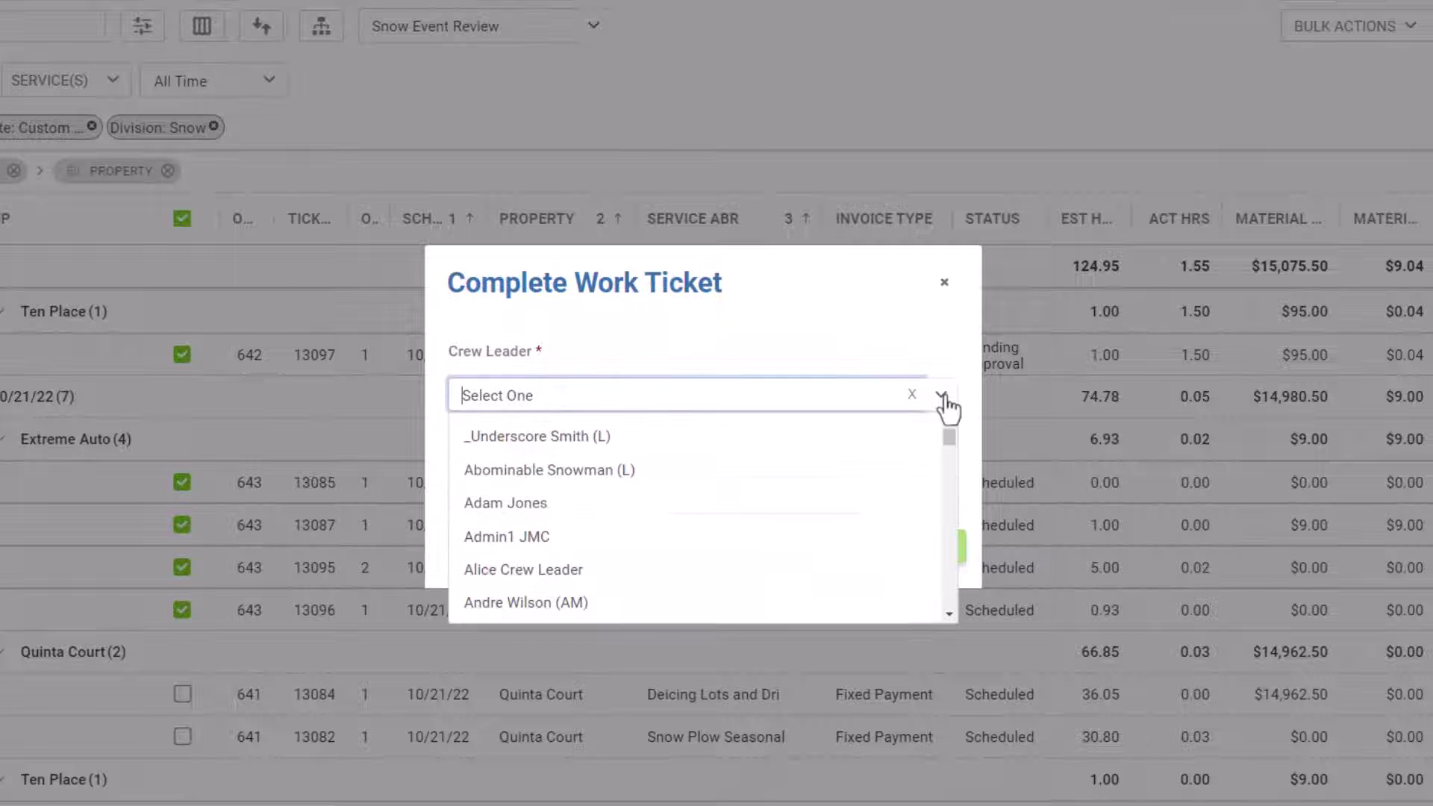
{"action": "scroll", "coordinate": [728, 465], "scroll_direction": "down", "scroll_amount": 1}
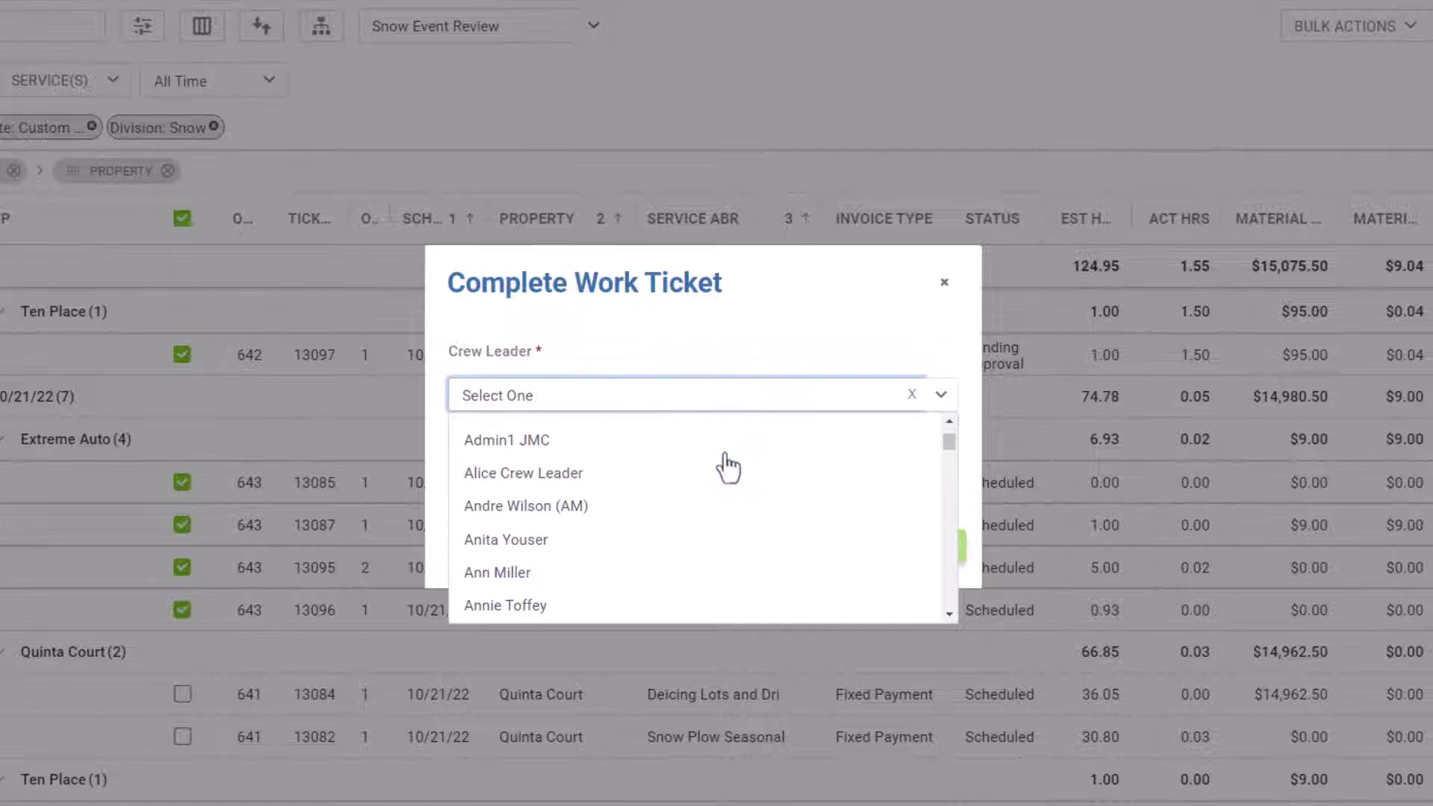
{"action": "left_click", "coordinate": [588, 471]}
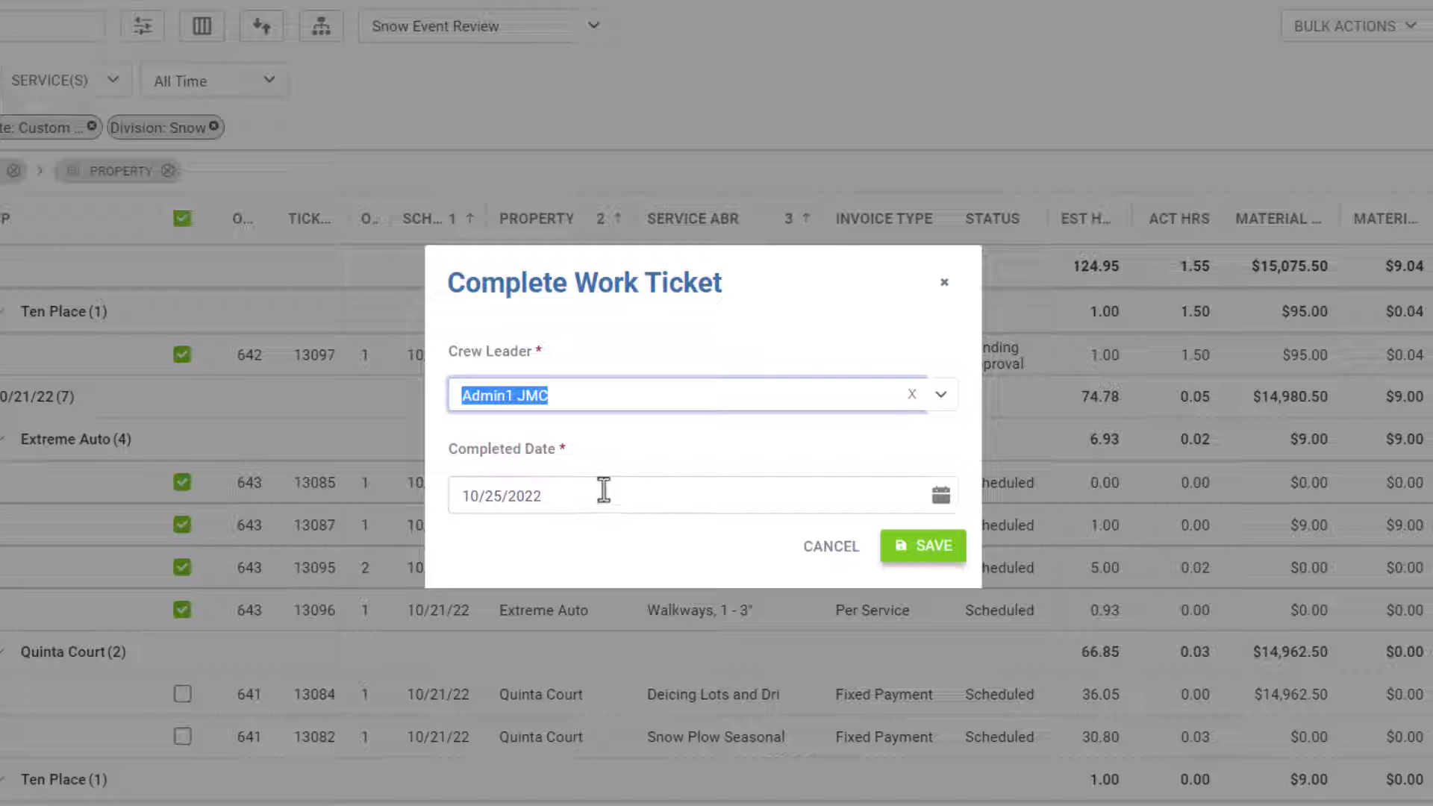
{"action": "left_click", "coordinate": [943, 496]}
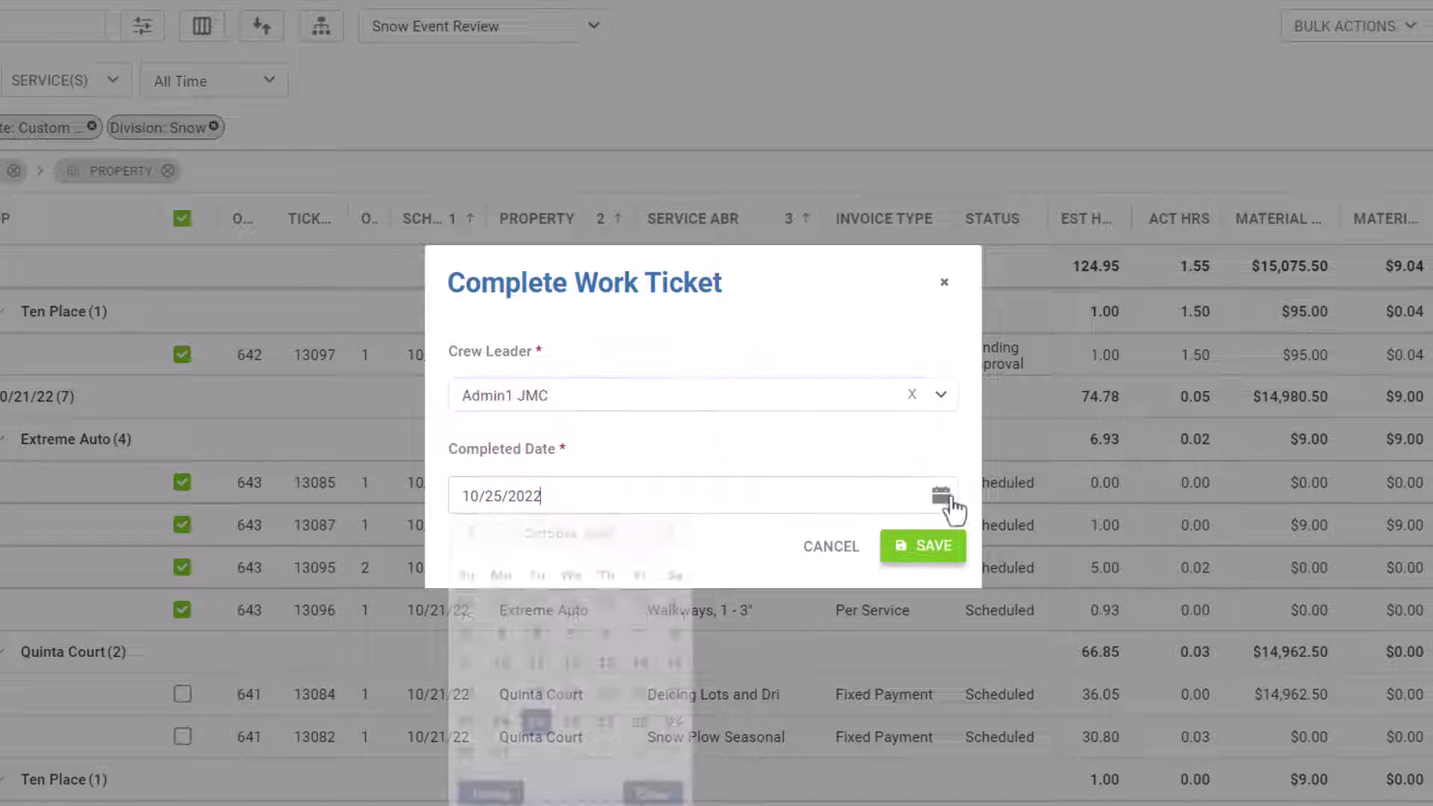
{"action": "left_click", "coordinate": [676, 721]}
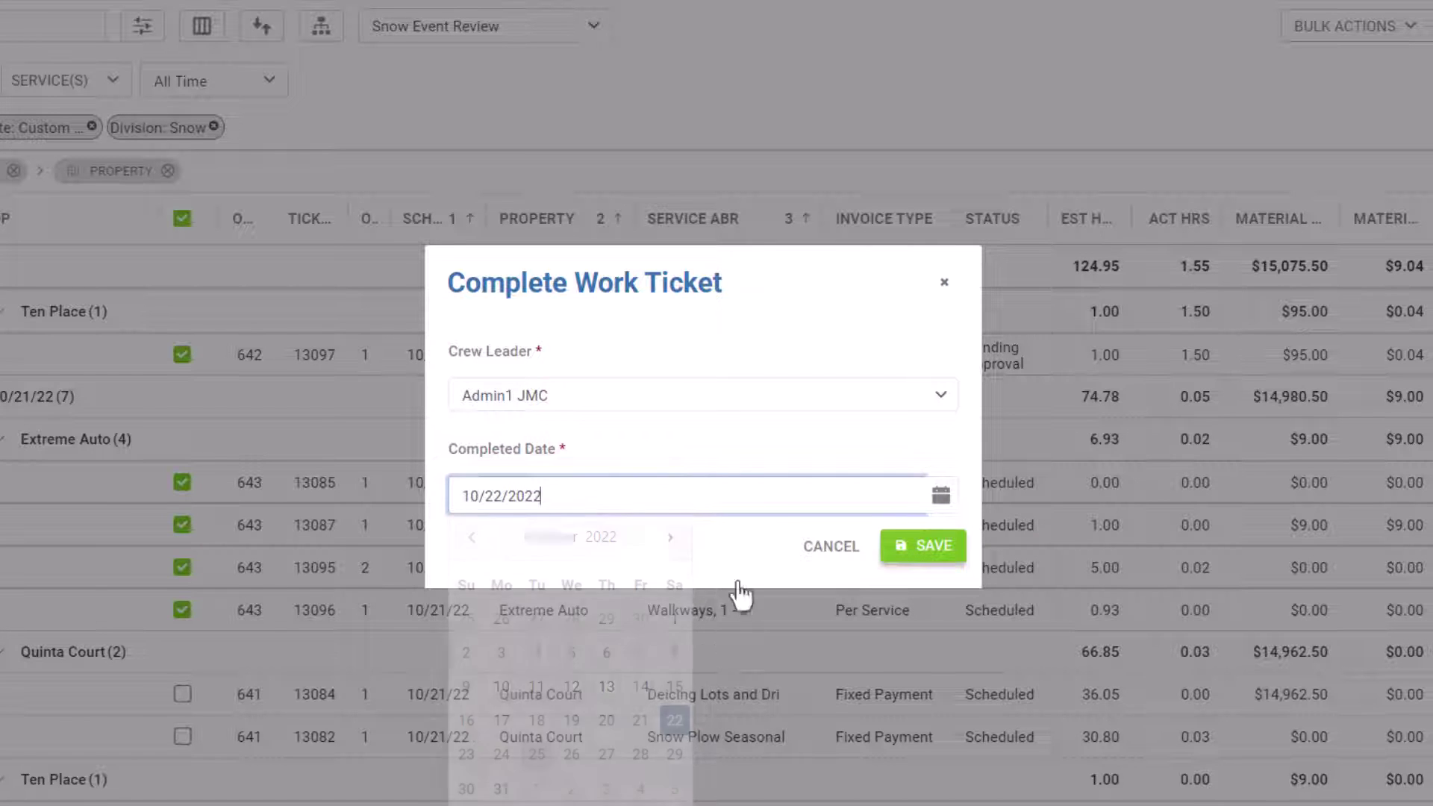
{"action": "left_click", "coordinate": [919, 551]}
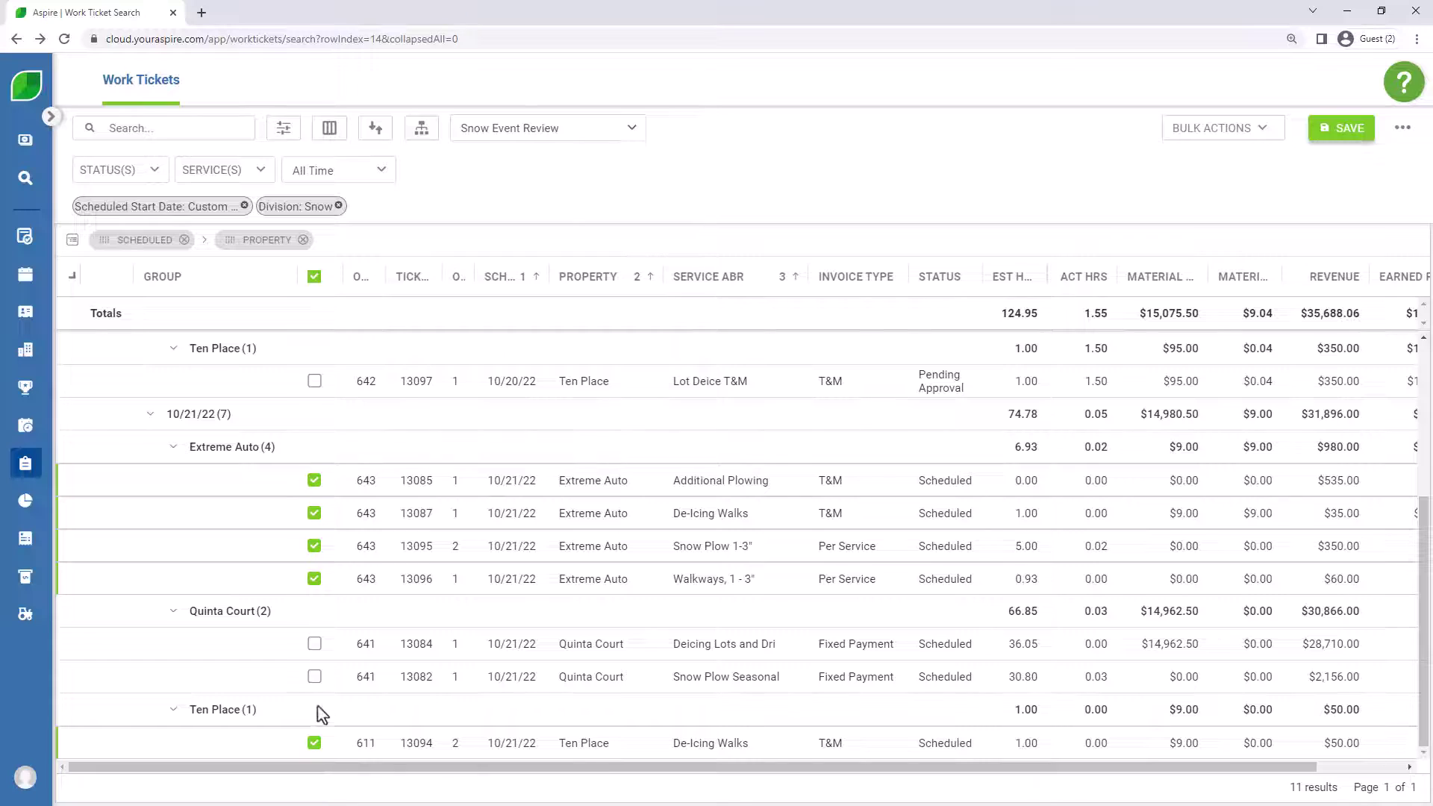
- Deselect Ten Place ticket 13094 and bulk-complete the remaining selected tickets with crew leader Admin1 JMC and completed date 10/22/2022
{"action": "left_click", "coordinate": [314, 743]}
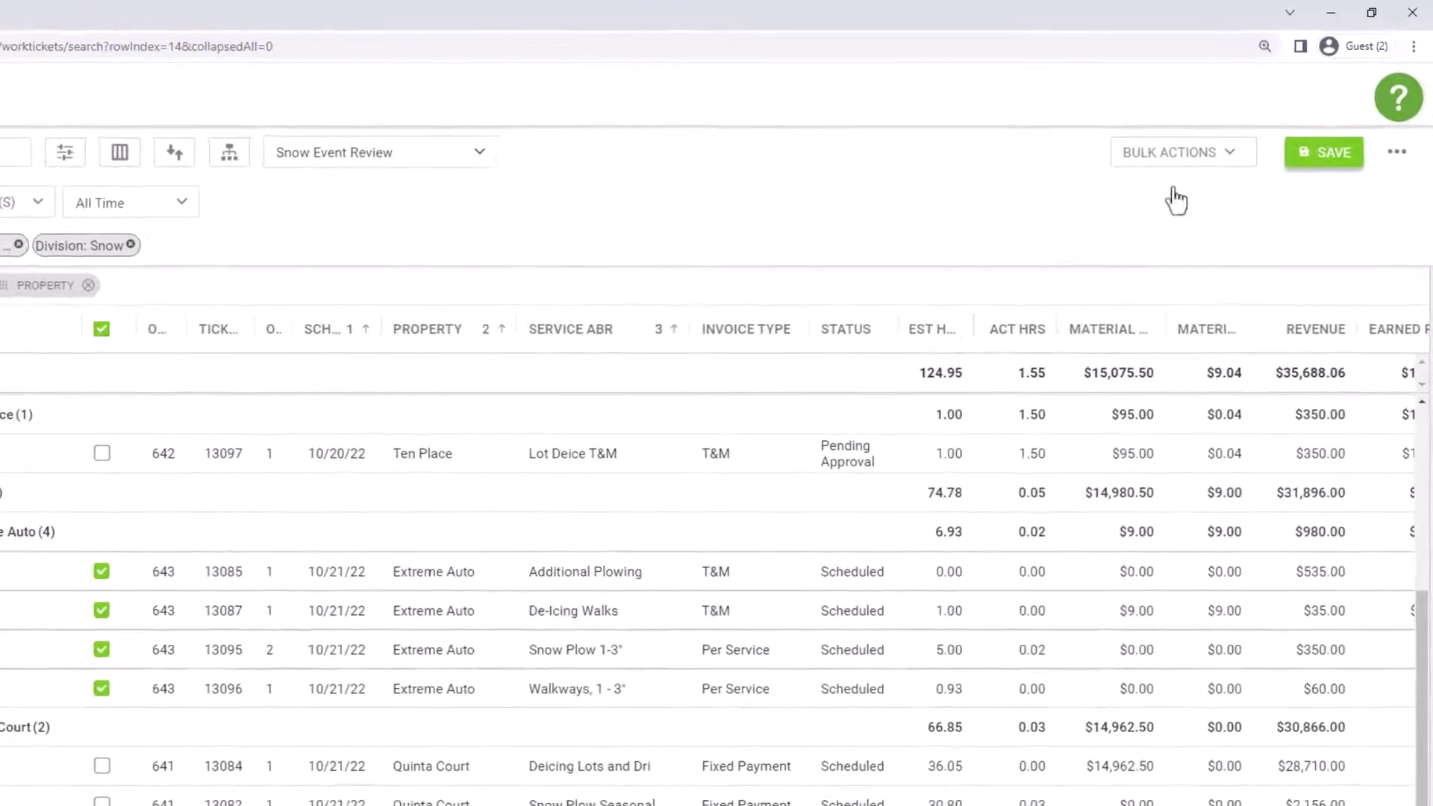
{"action": "left_click", "coordinate": [1250, 136]}
{"action": "left_click", "coordinate": [1197, 198]}
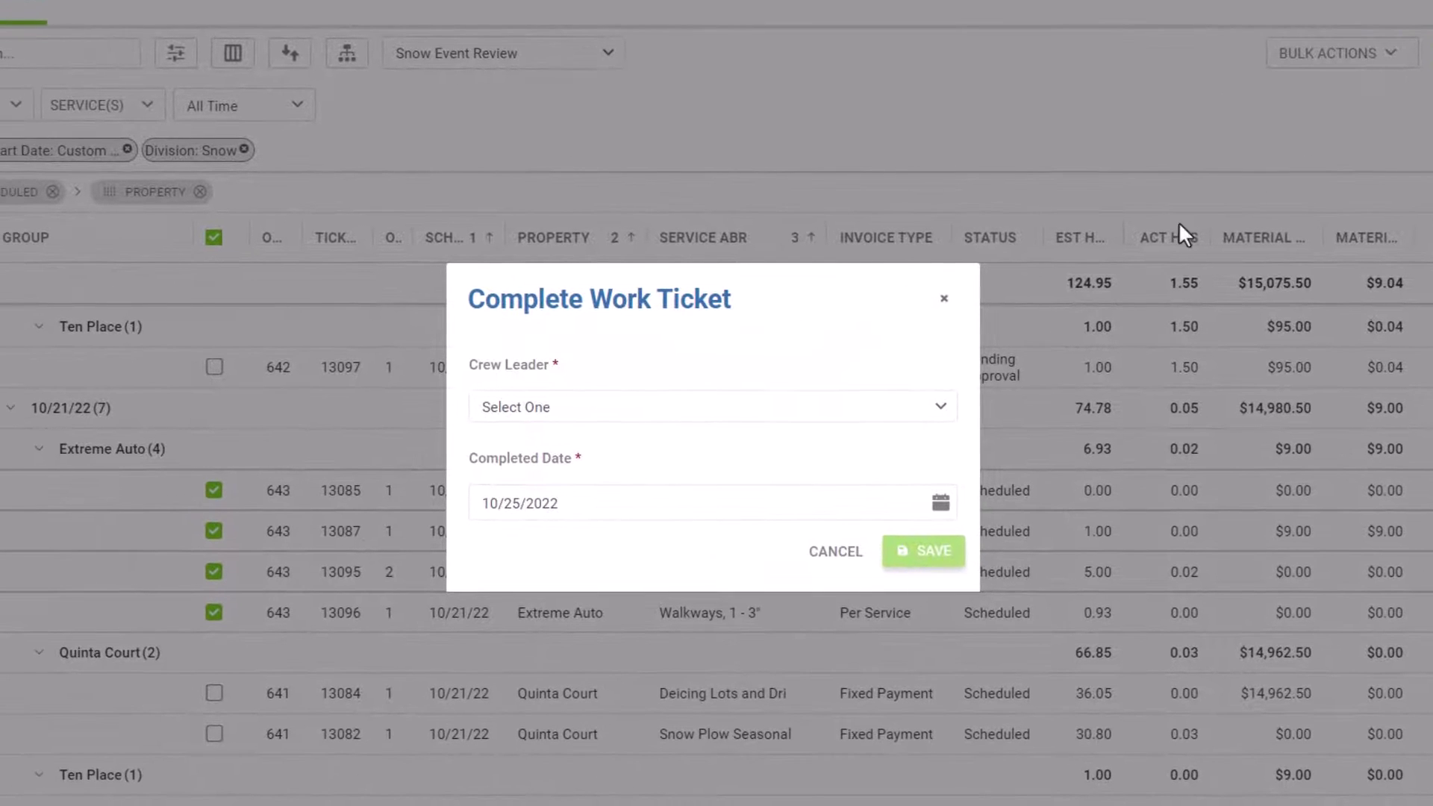
{"action": "left_click", "coordinate": [940, 408]}
{"action": "left_click", "coordinate": [613, 536]}
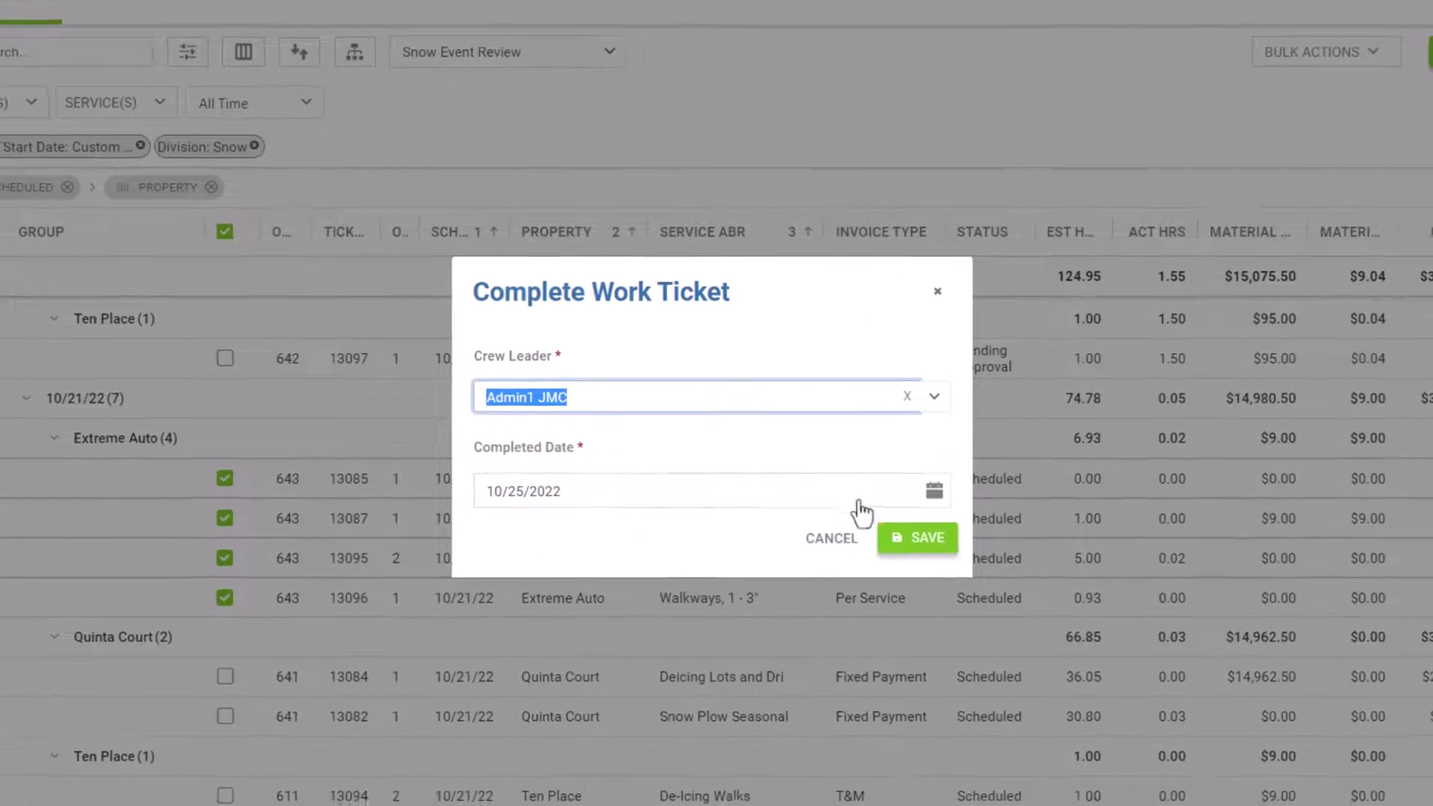
{"action": "left_click", "coordinate": [940, 502]}
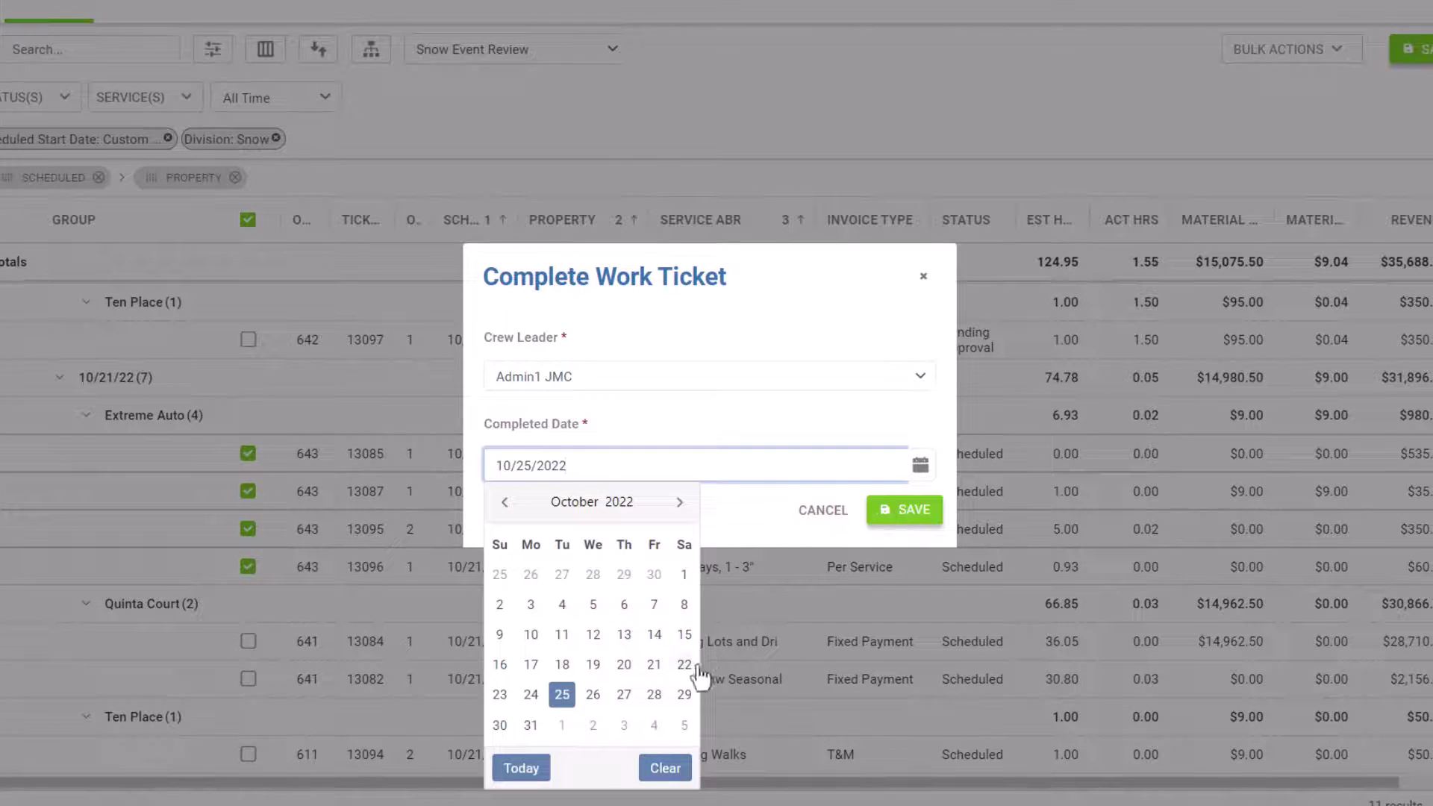
{"action": "left_click", "coordinate": [697, 666]}
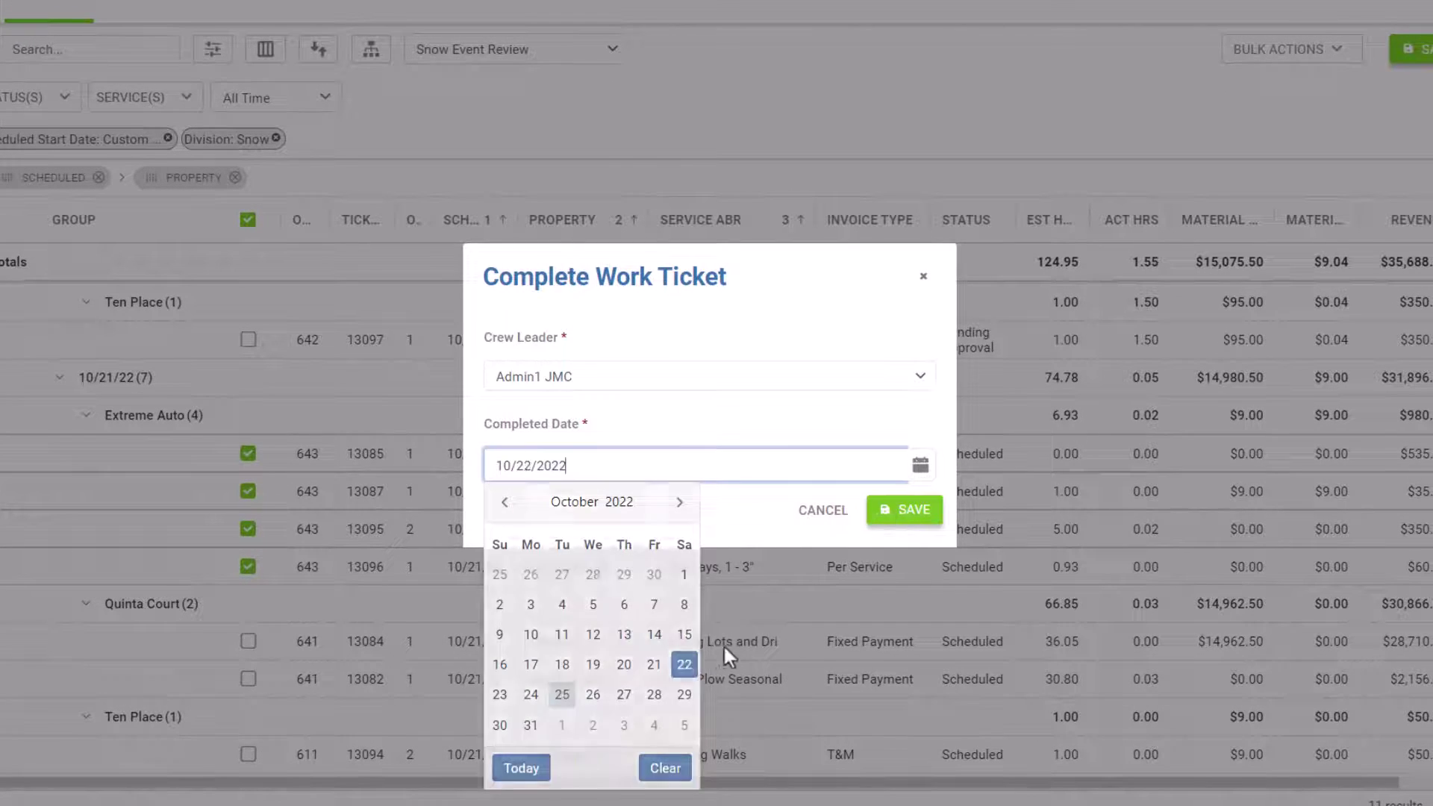
{"action": "left_click", "coordinate": [926, 519]}
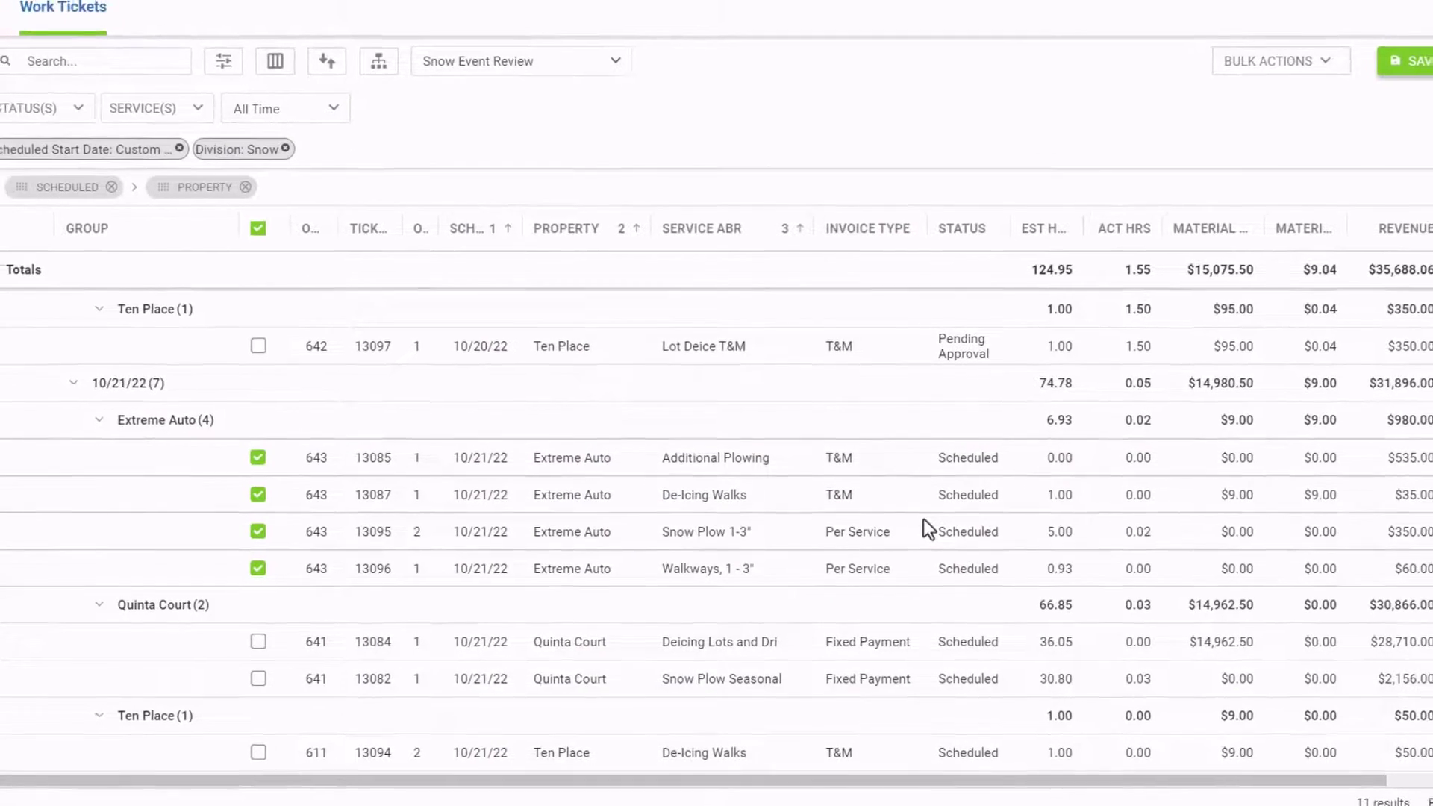